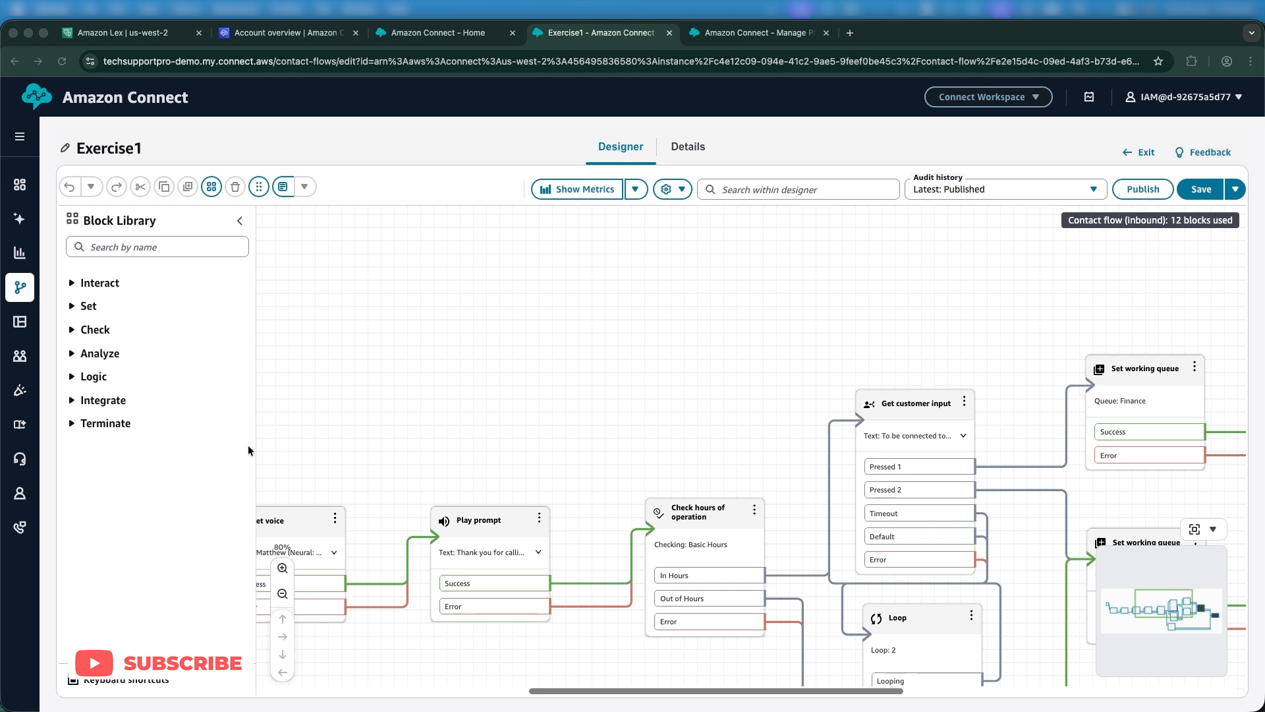
Pan and zoom out the Exercise1 flow, then open the Get customer input block's settings.
left_click(498, 423)
left_click_drag(497, 424, 587, 398)
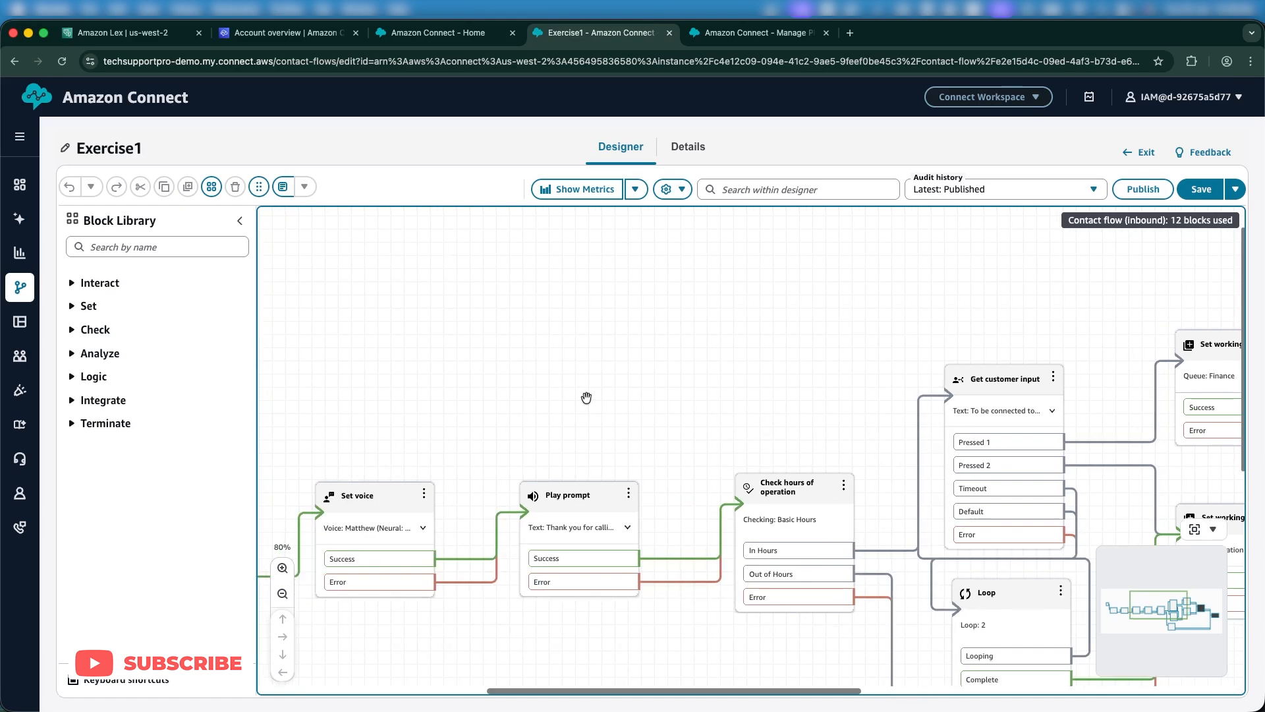
left_click(283, 593)
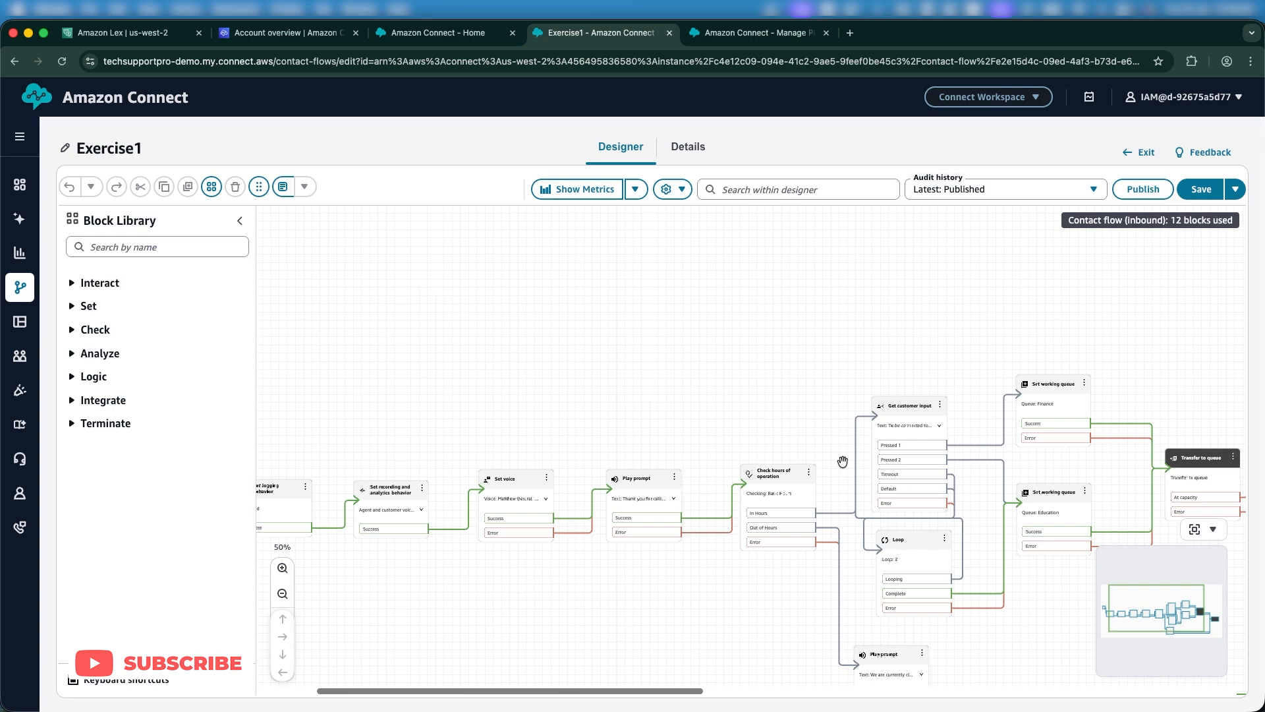
left_click(894, 414)
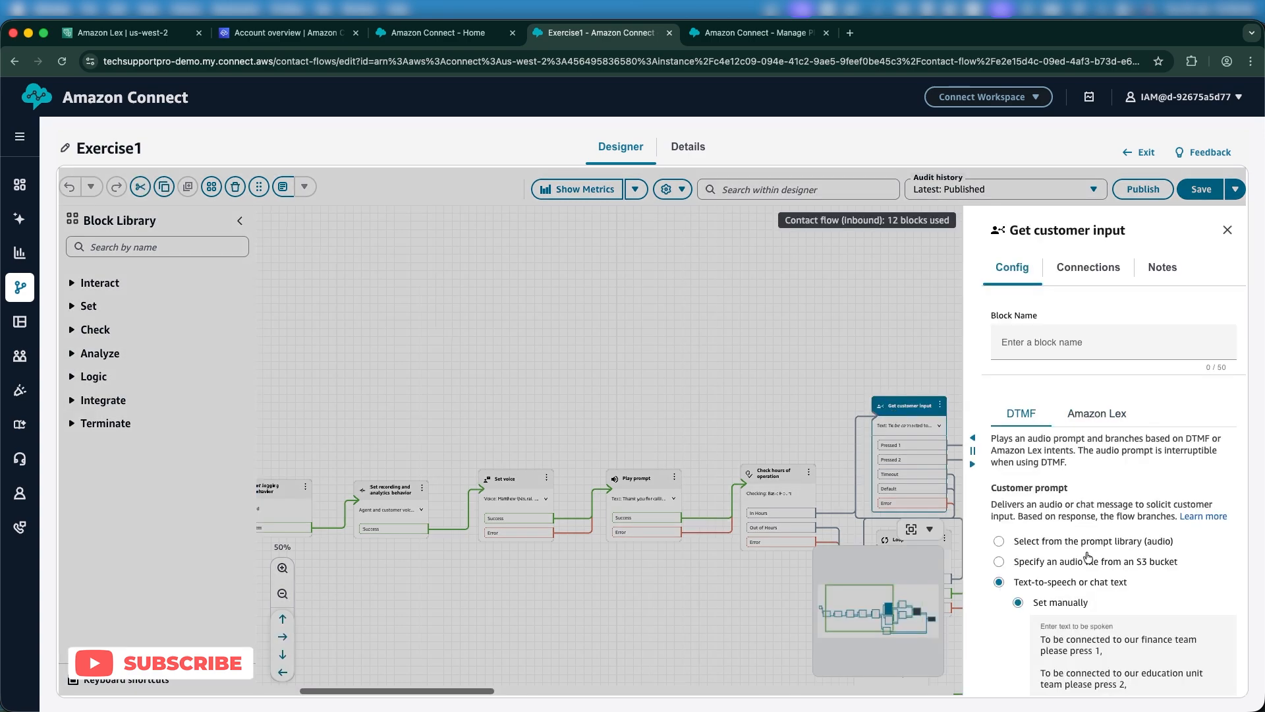
Review the Get customer input 5-second timeout and options 1 and 2 twice, cancelling without changes.
scroll(1105, 557, "down", 2)
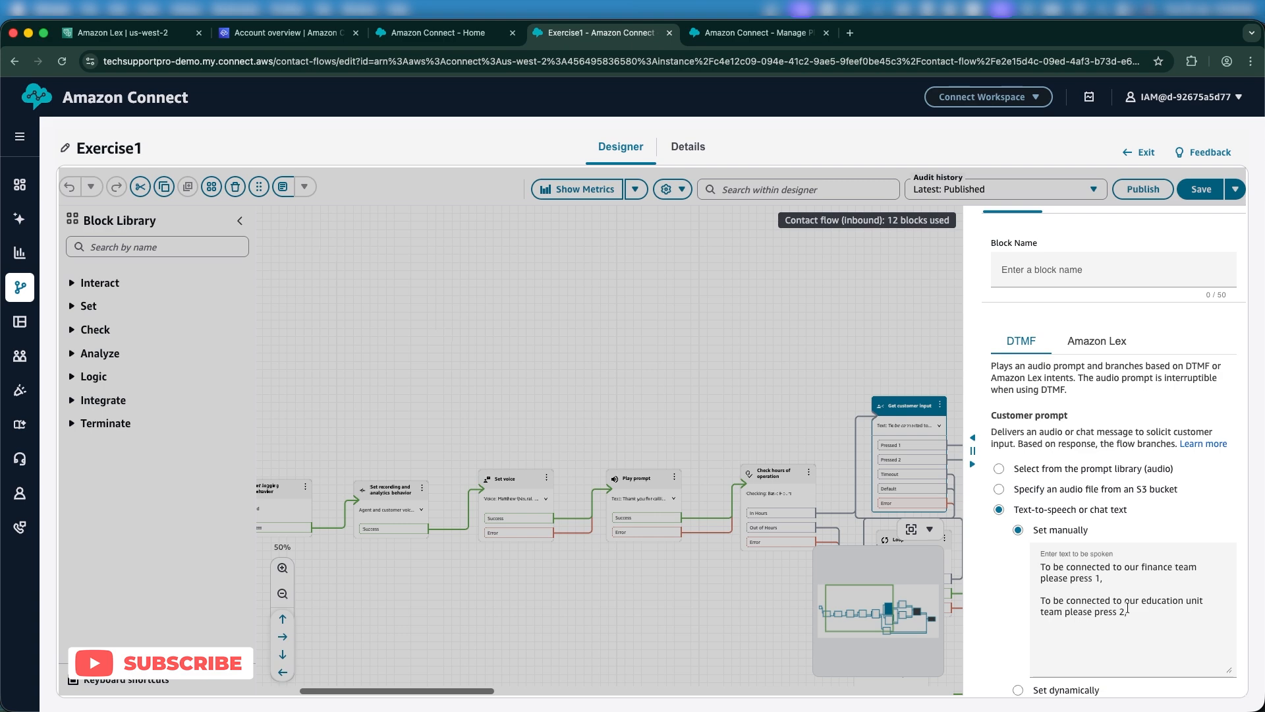
scroll(1116, 607, "down", 5)
left_click(1141, 674)
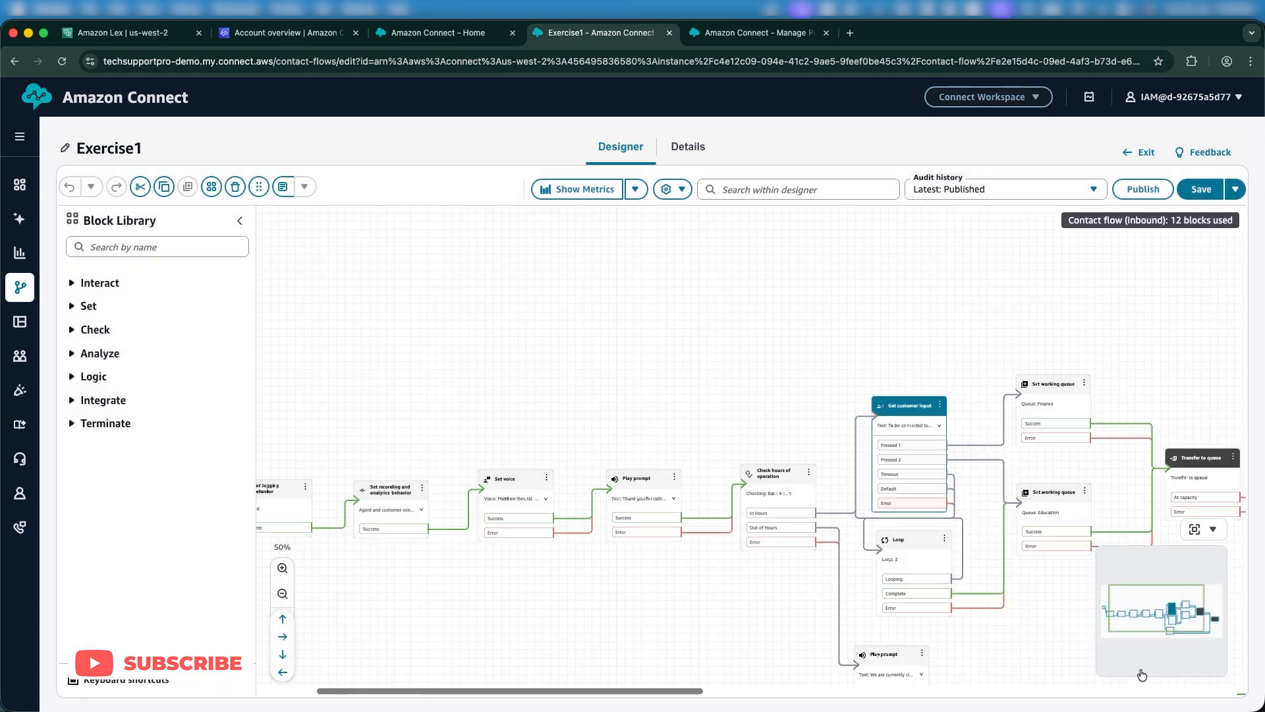
left_click_drag(660, 585, 551, 554)
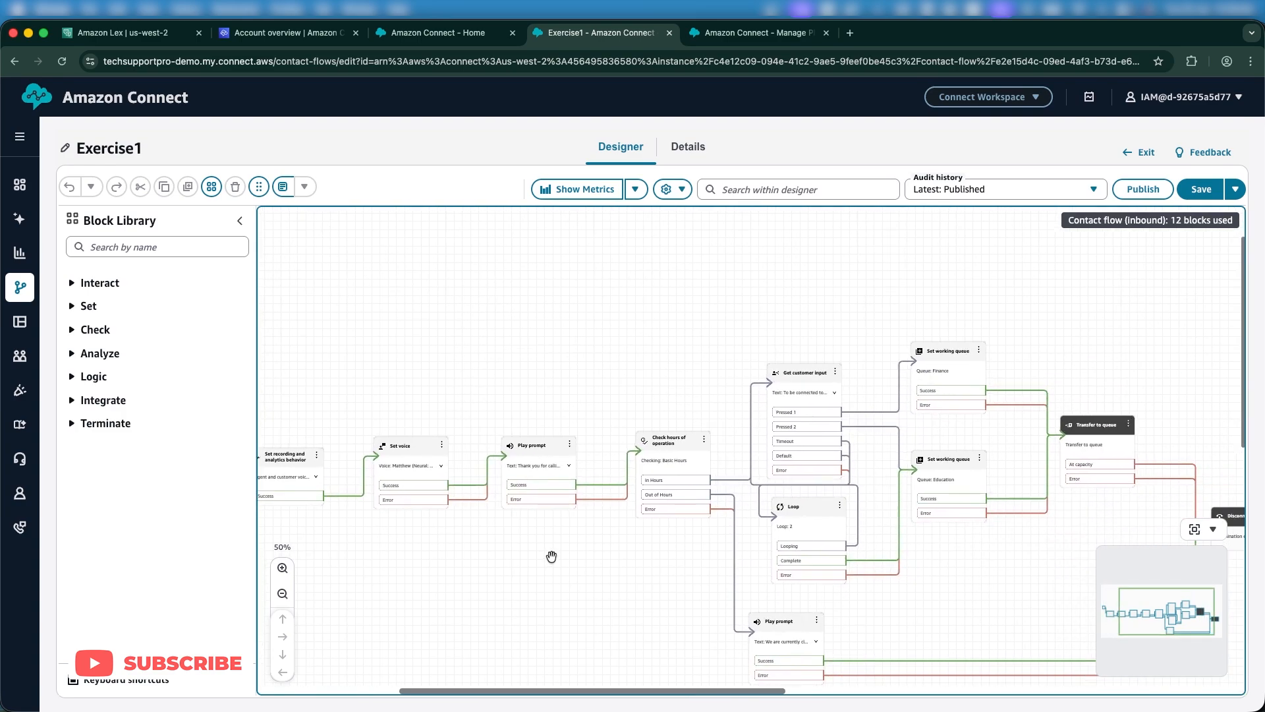
left_click(797, 372)
scroll(1104, 374, "down", 5)
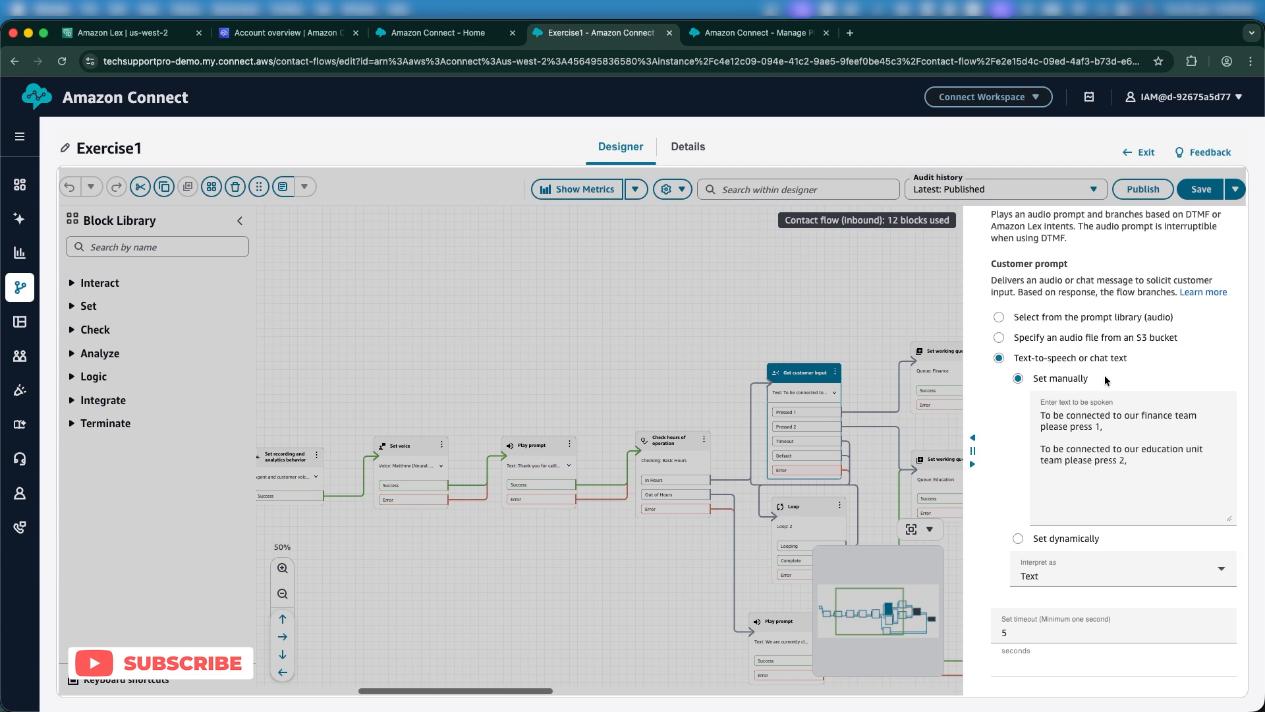
scroll(1104, 374, "up", 3)
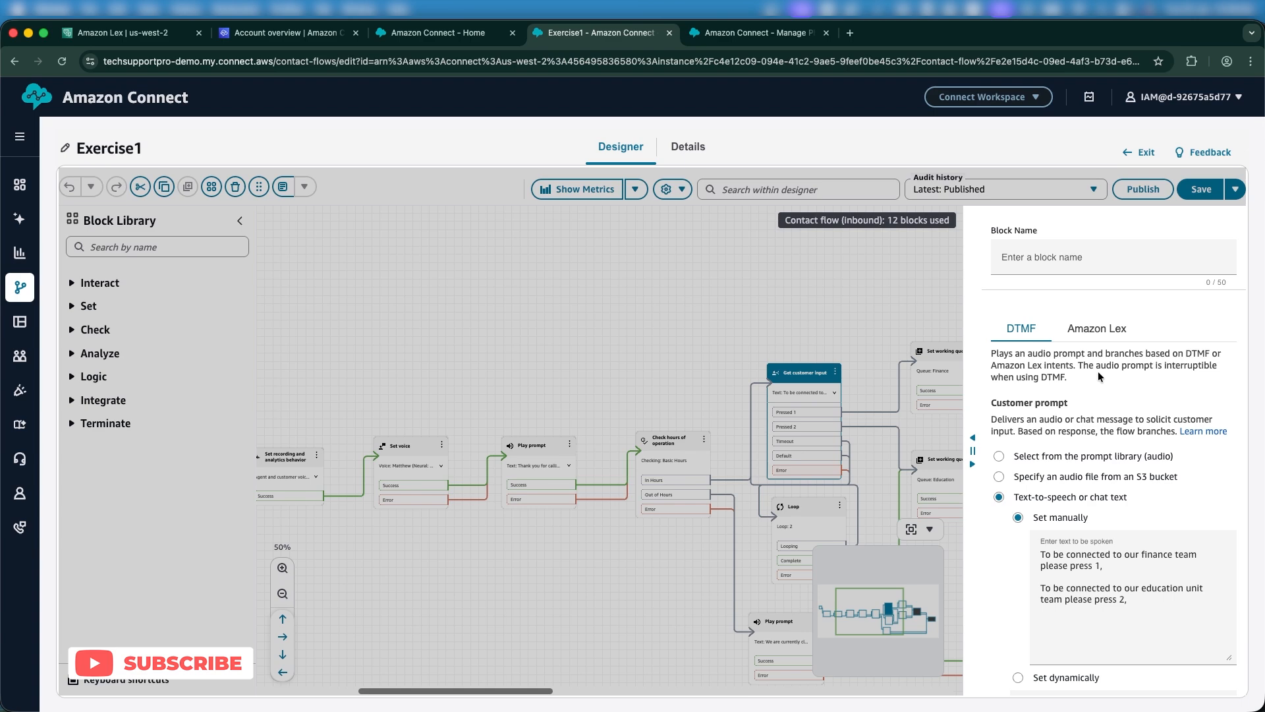
scroll(1098, 370, "down", 5)
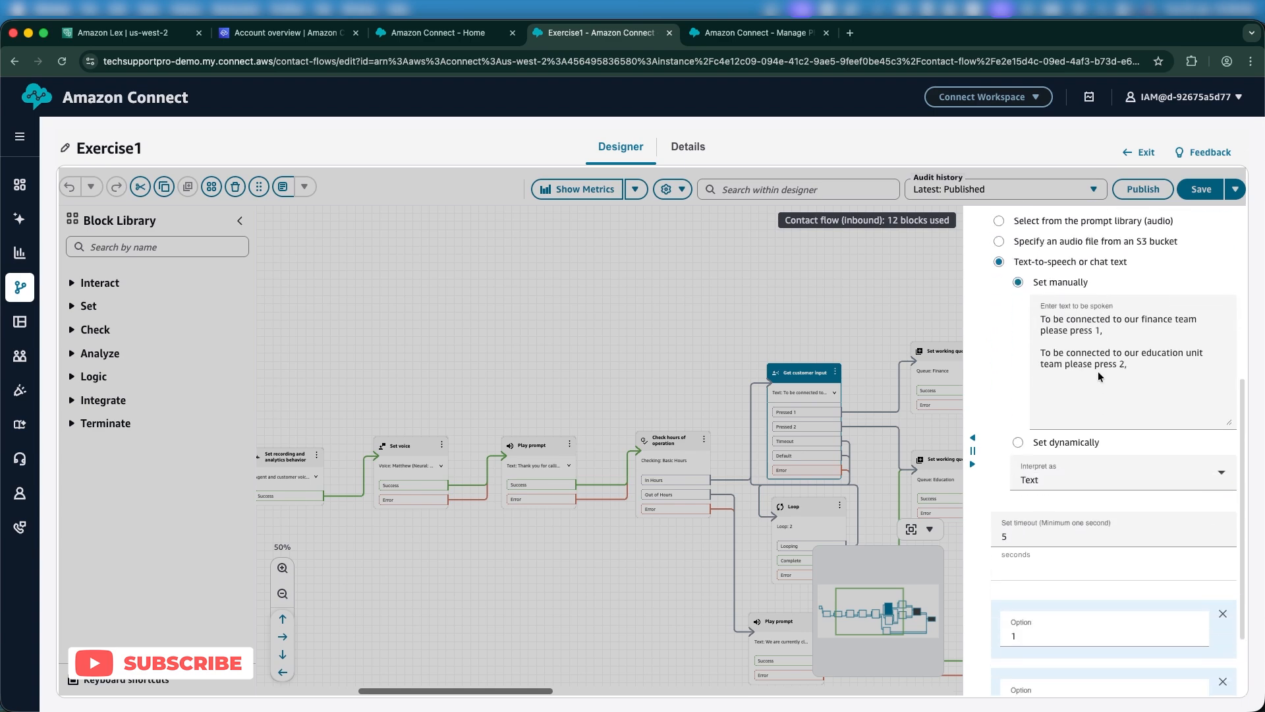
scroll(1113, 488, "down", 3)
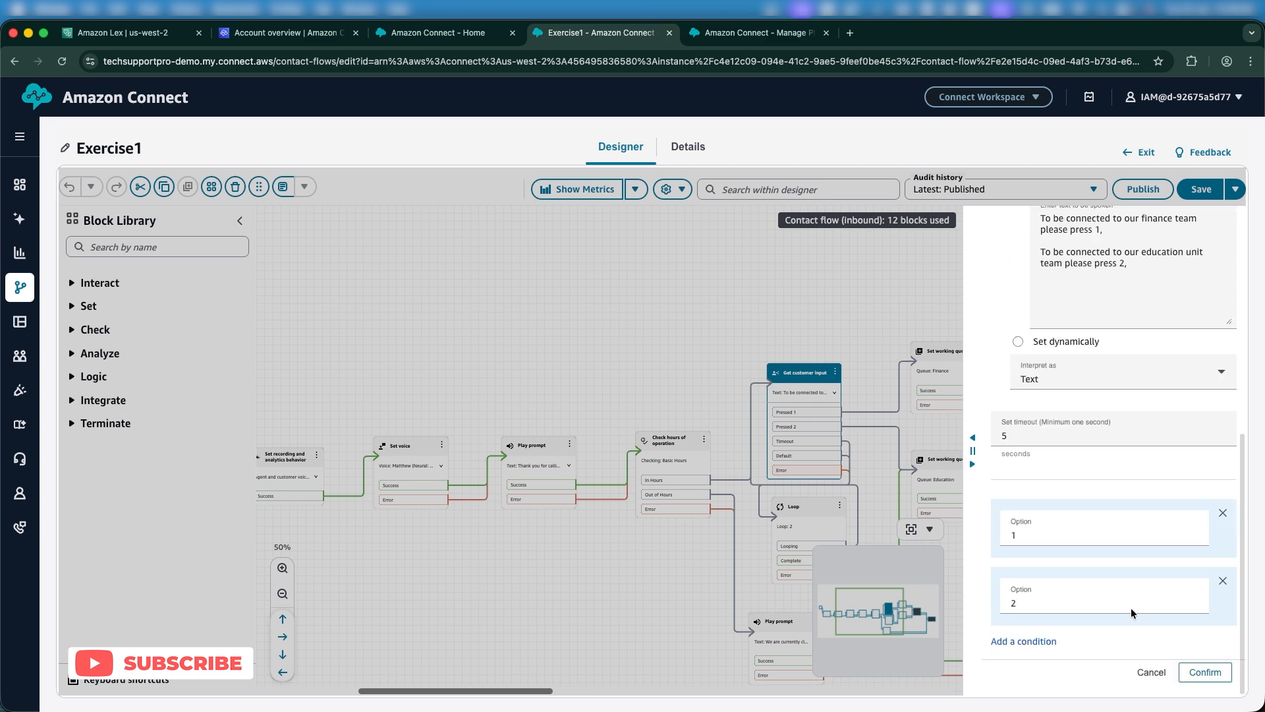
left_click(1147, 670)
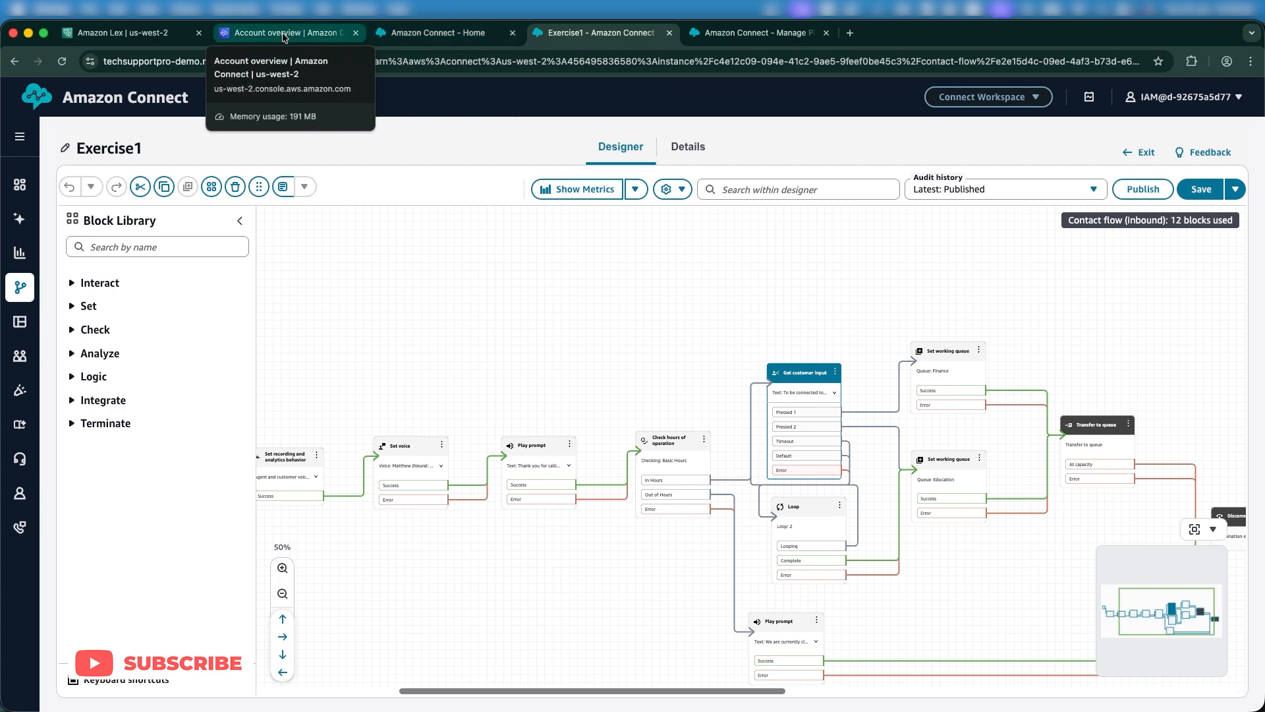
Add an empty intent named 'Education' to the tchProLexBot bot in Amazon Lex.
left_click(130, 34)
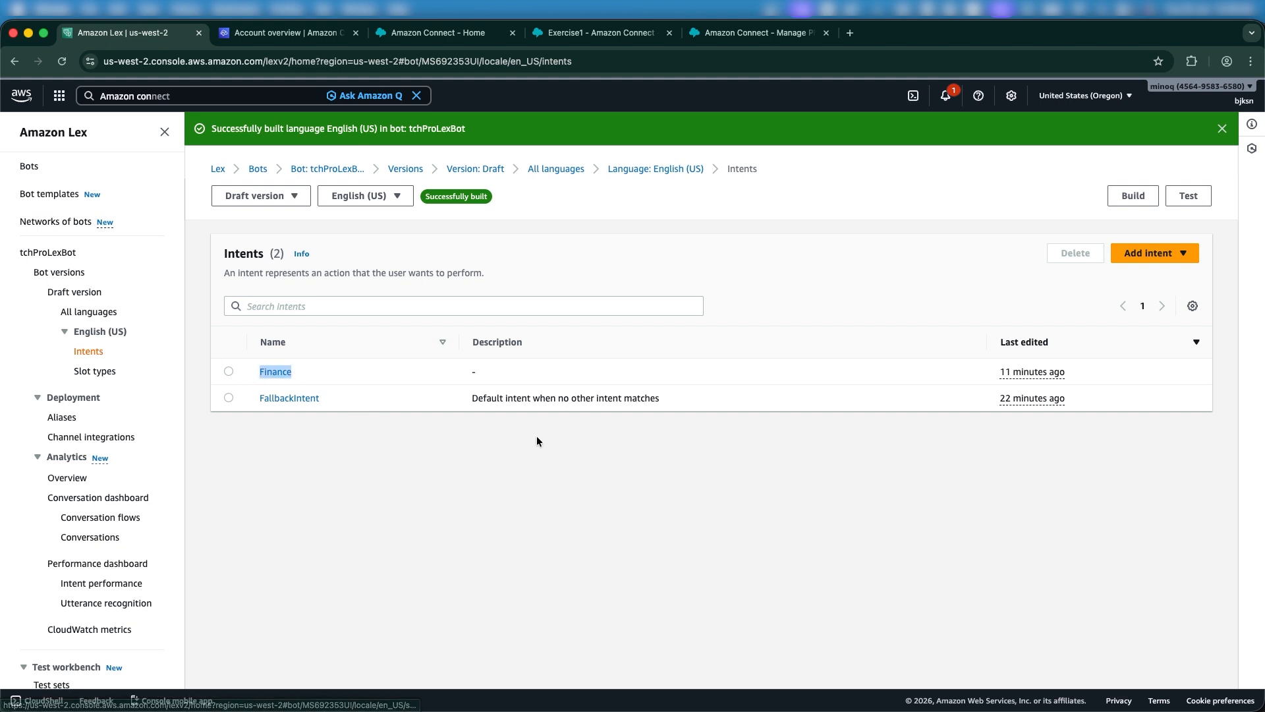
left_click(1187, 257)
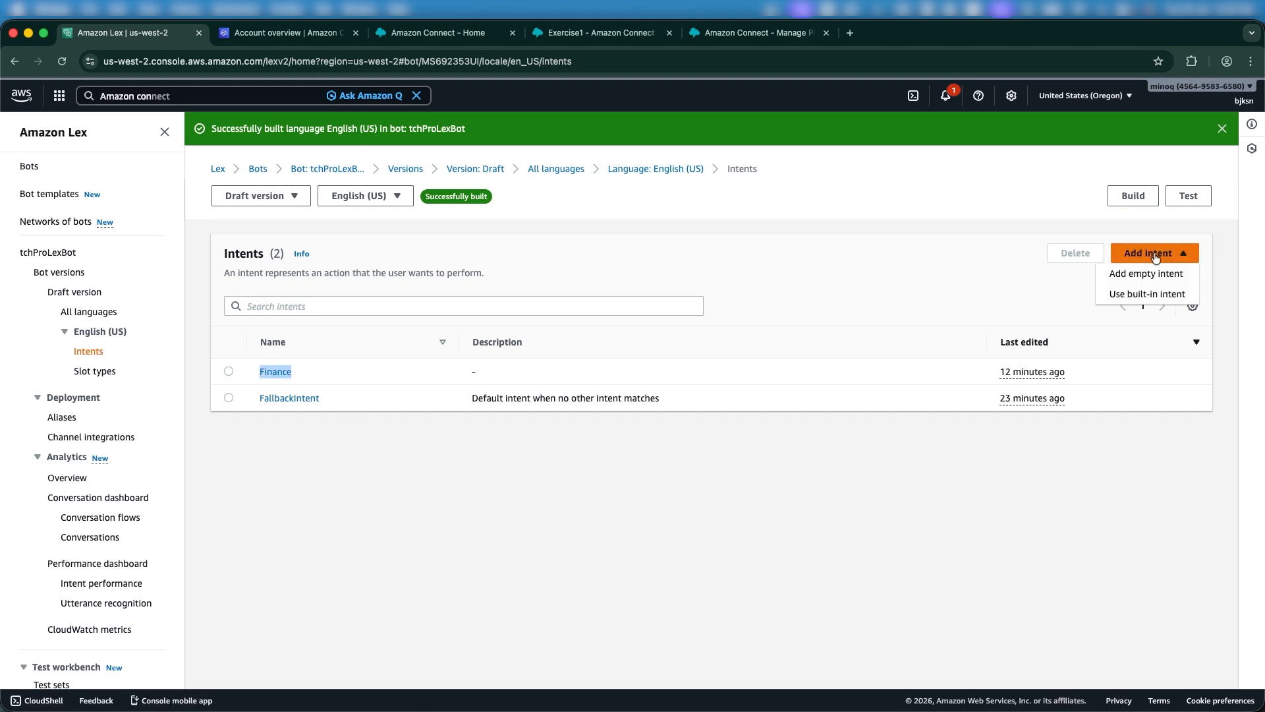
left_click(1130, 273)
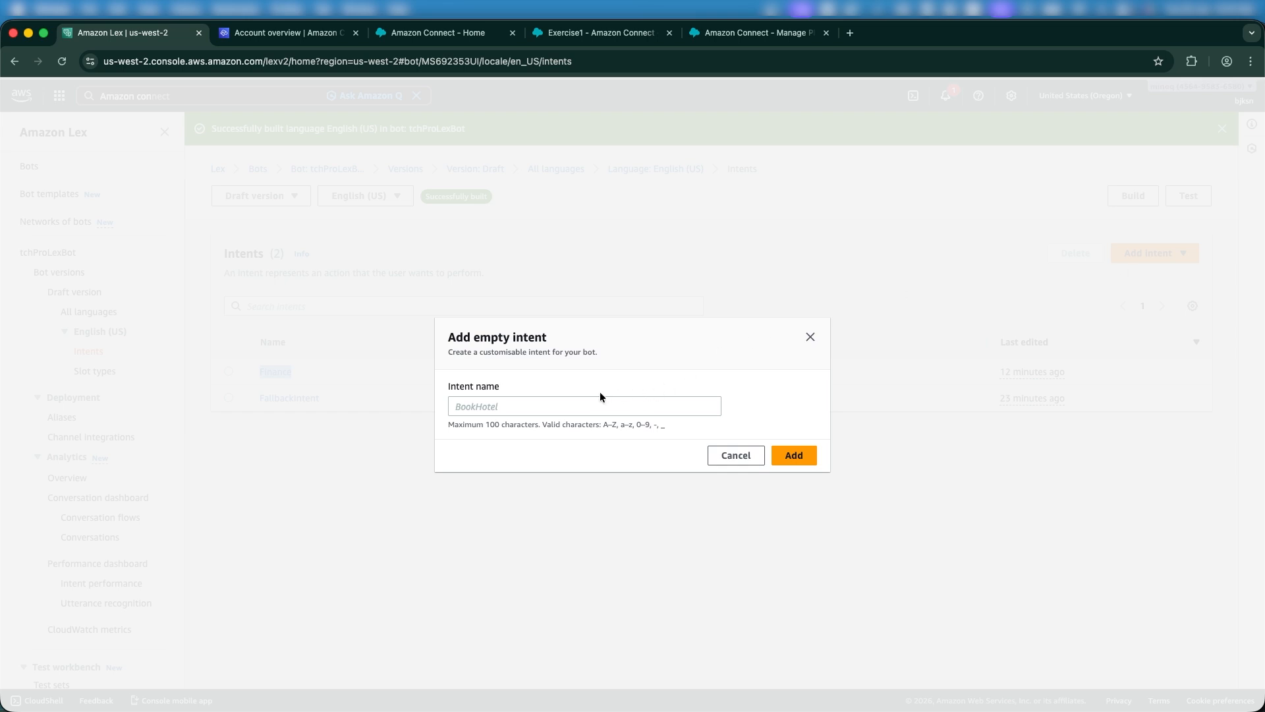
left_click(572, 406)
type("Educatio")
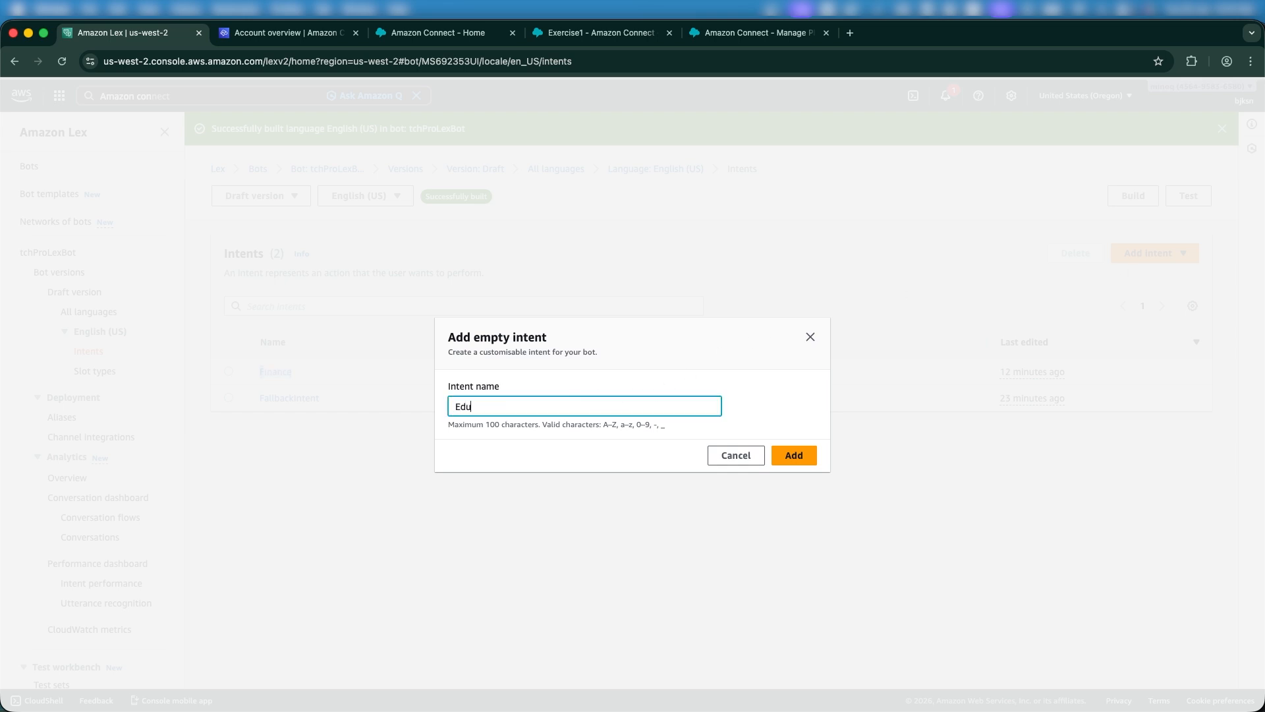
type("n")
left_click(783, 441)
left_click(788, 453)
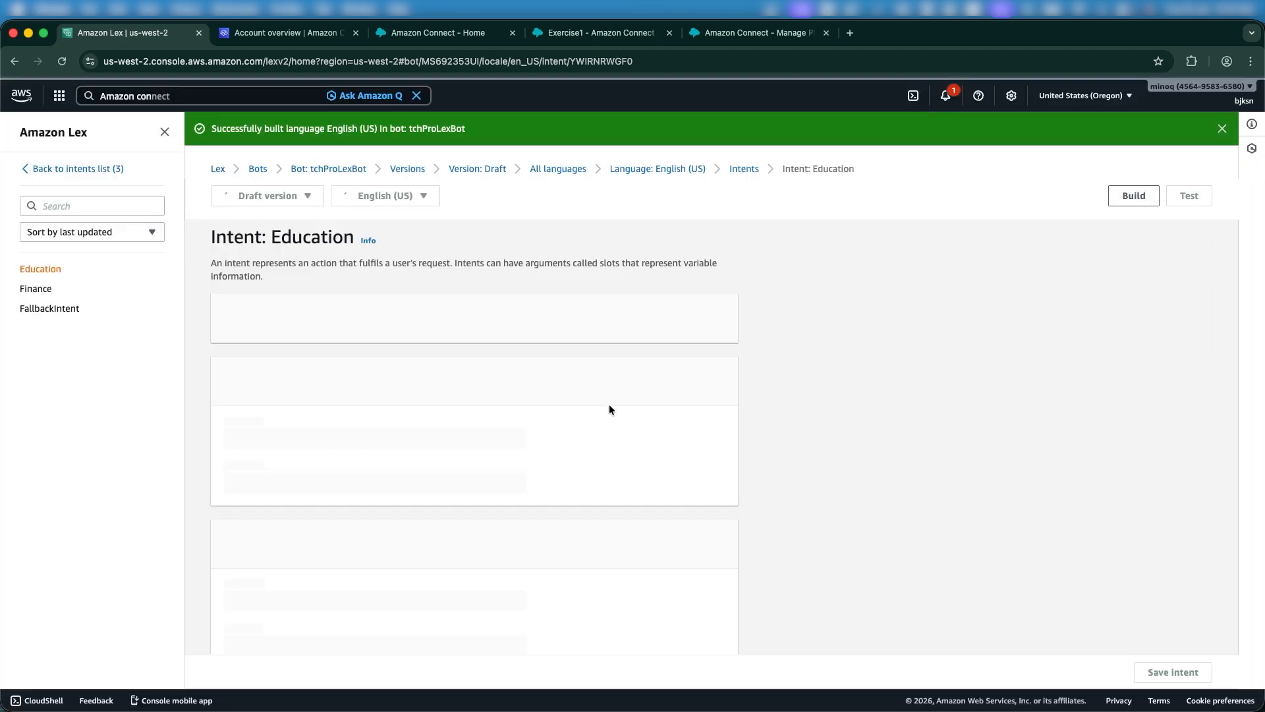
Enter plain-text sample utterances 'Education' and 'Educate' for the intent.
scroll(546, 405, "down", 10)
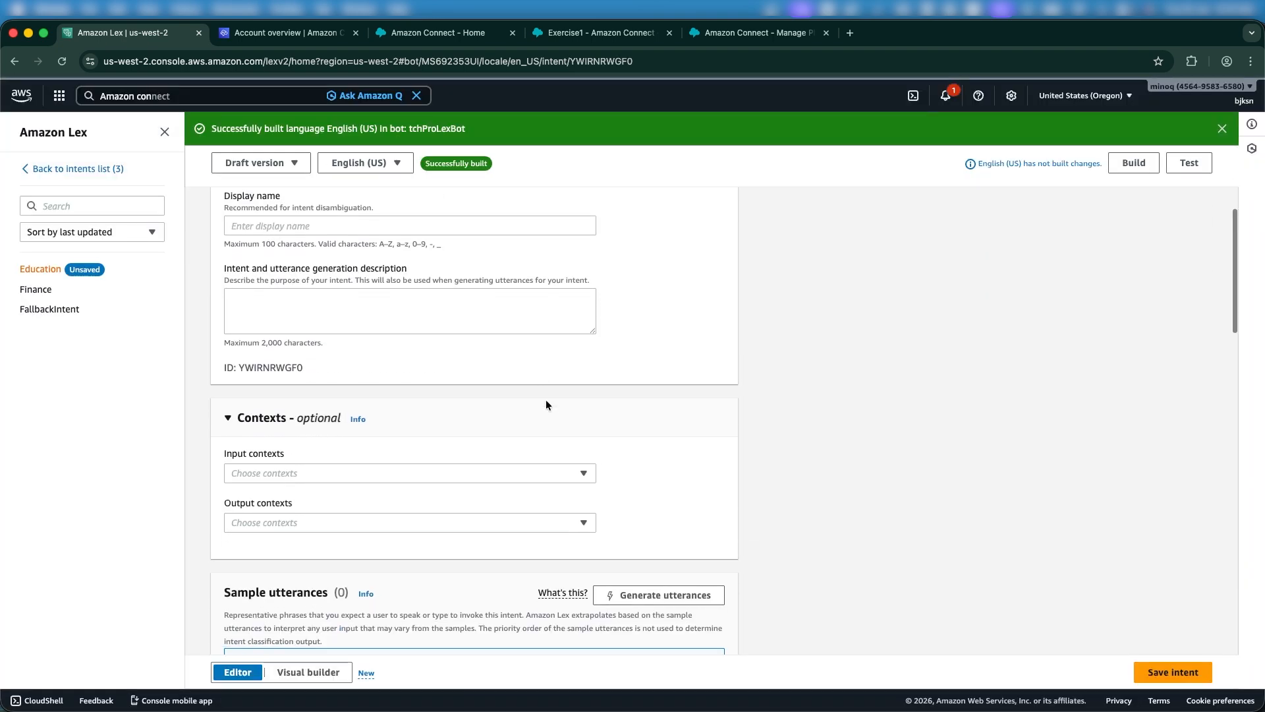
left_click(330, 452)
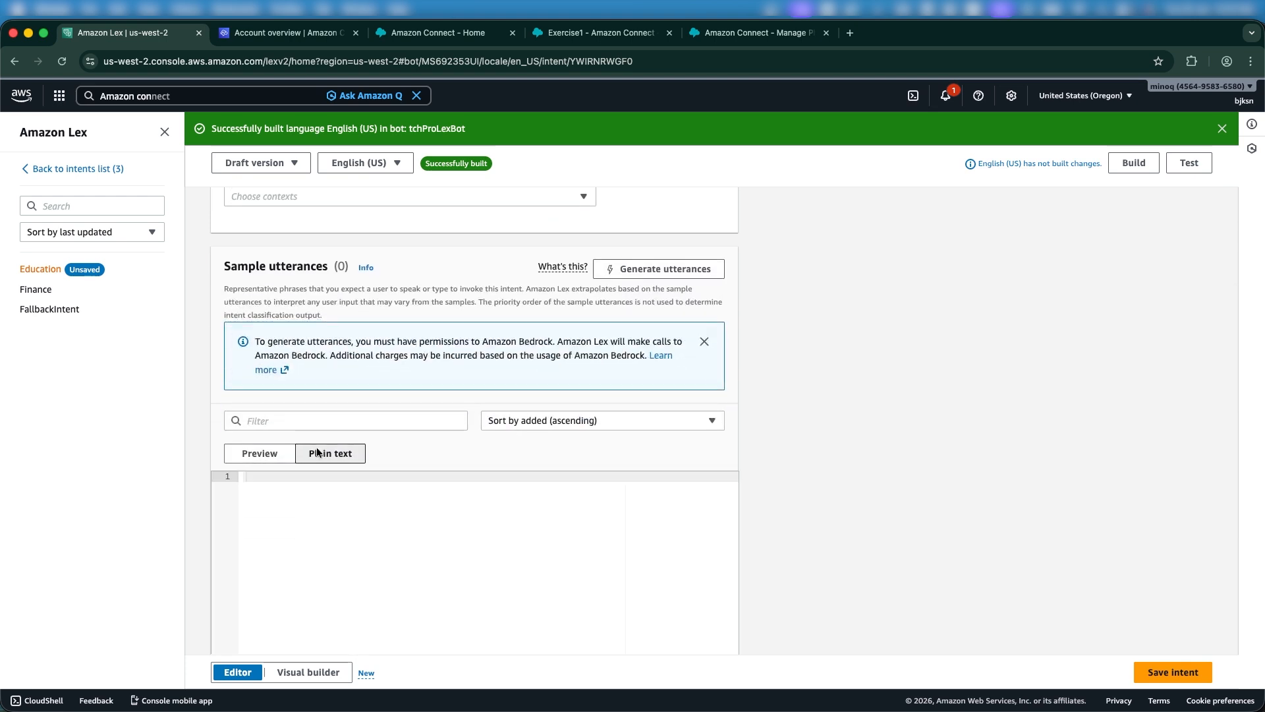
type("Education")
key("Return")
type("Educate")
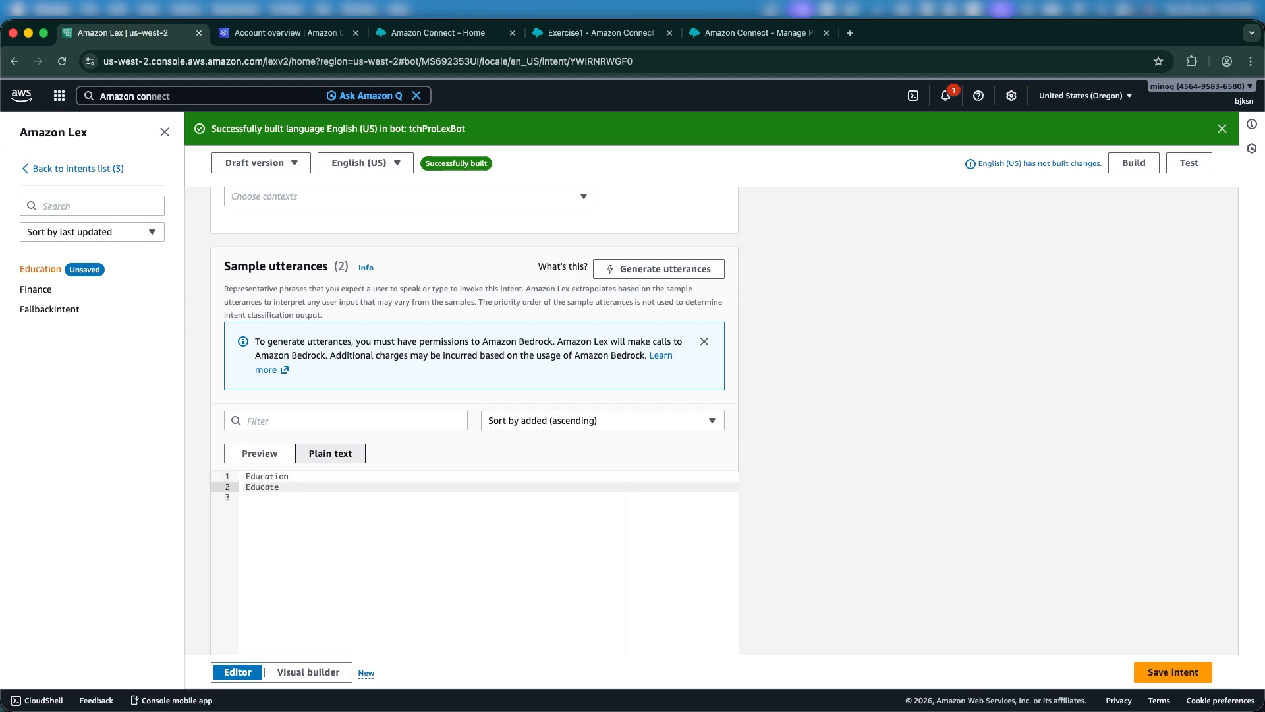
key("Return")
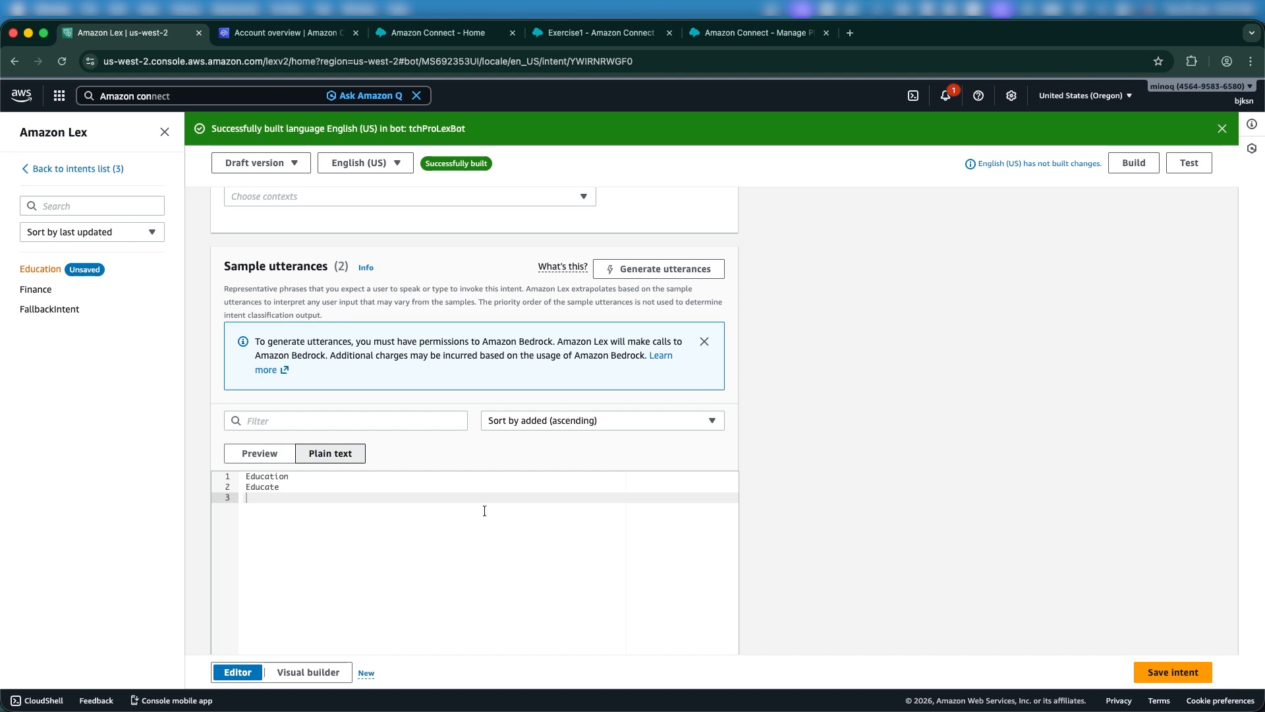
Save the Education intent and build the bot's English (US) language.
scroll(484, 510, "down", 3)
scroll(619, 522, "down", 5)
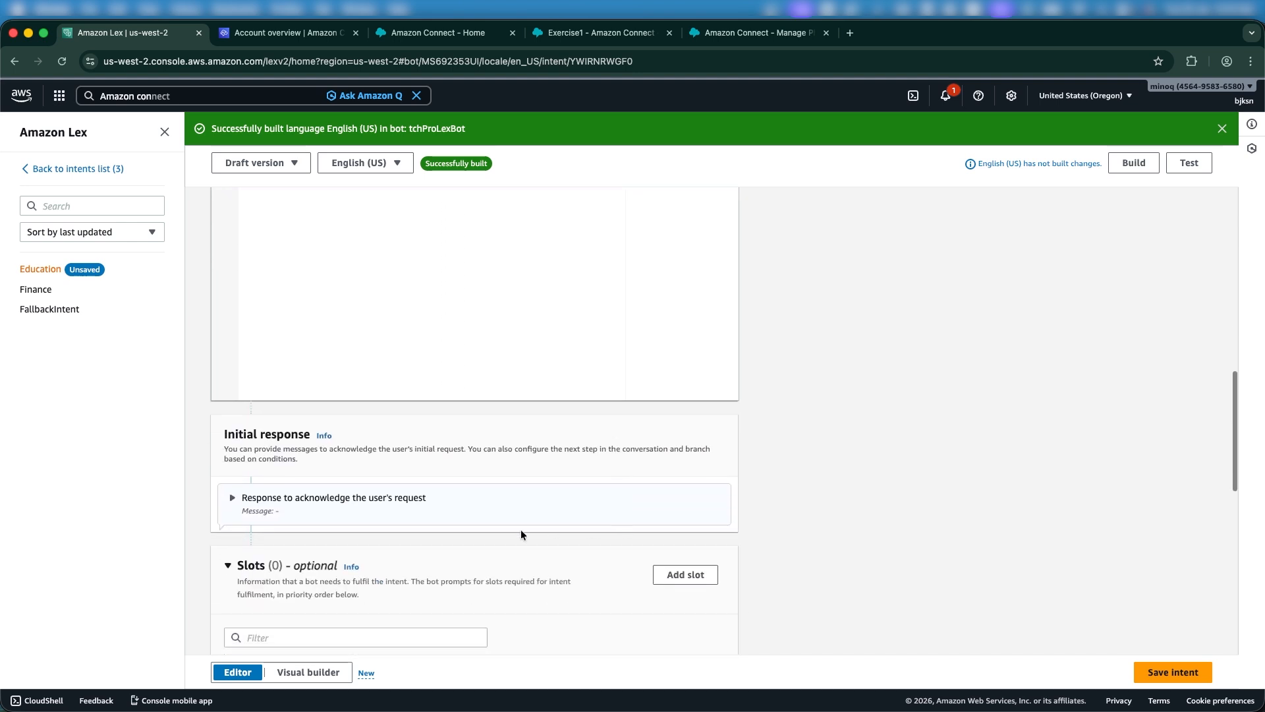
scroll(423, 524, "down", 5)
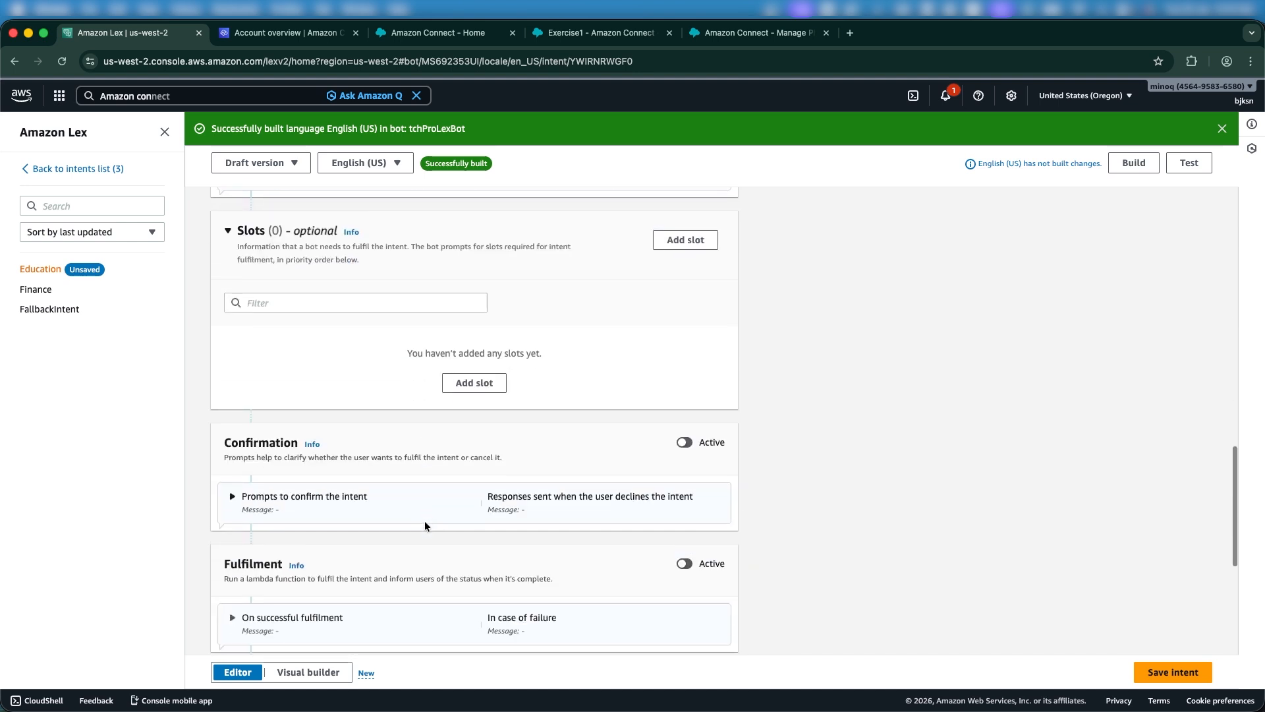
left_click(1172, 670)
scroll(987, 461, "up", 10)
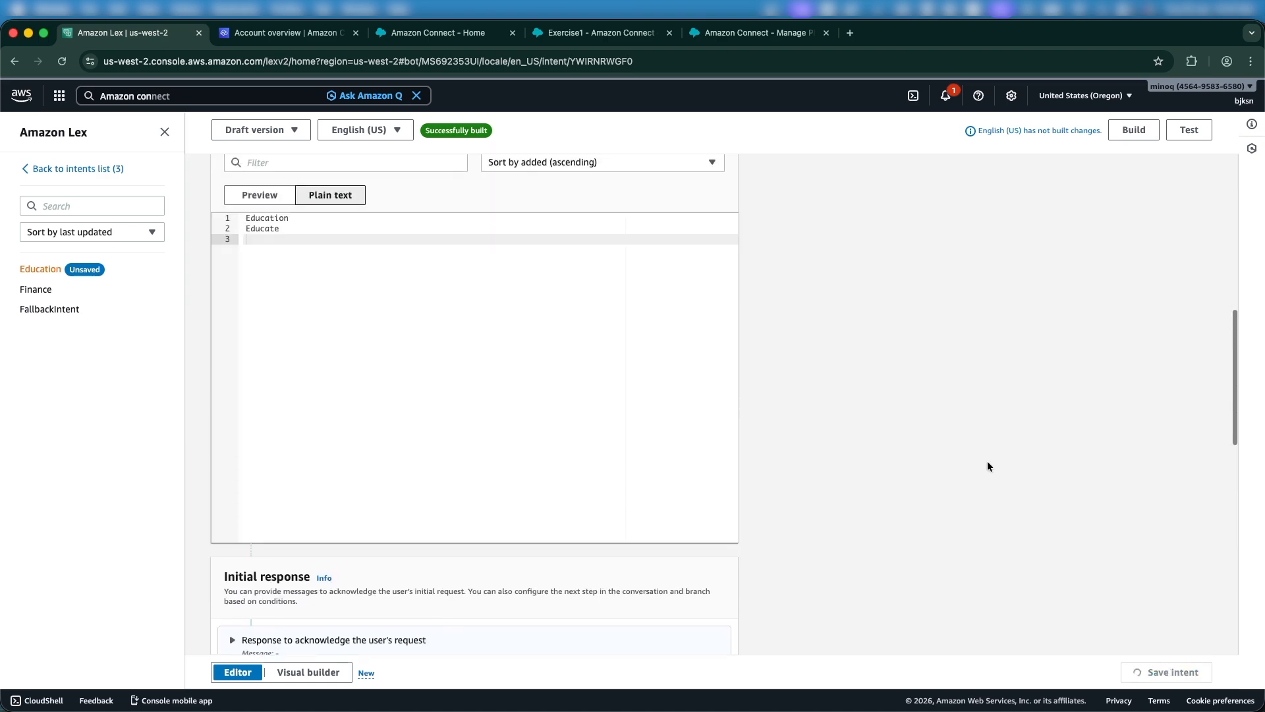
scroll(987, 461, "up", 10)
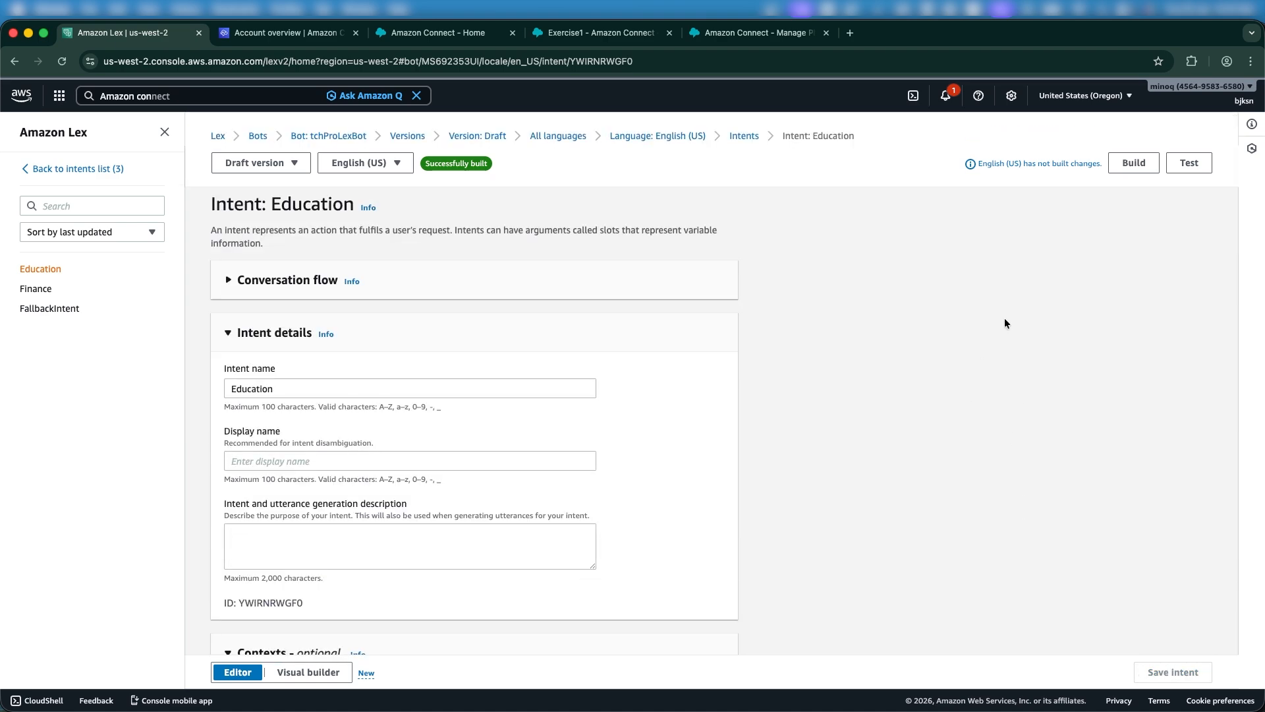
left_click(1133, 162)
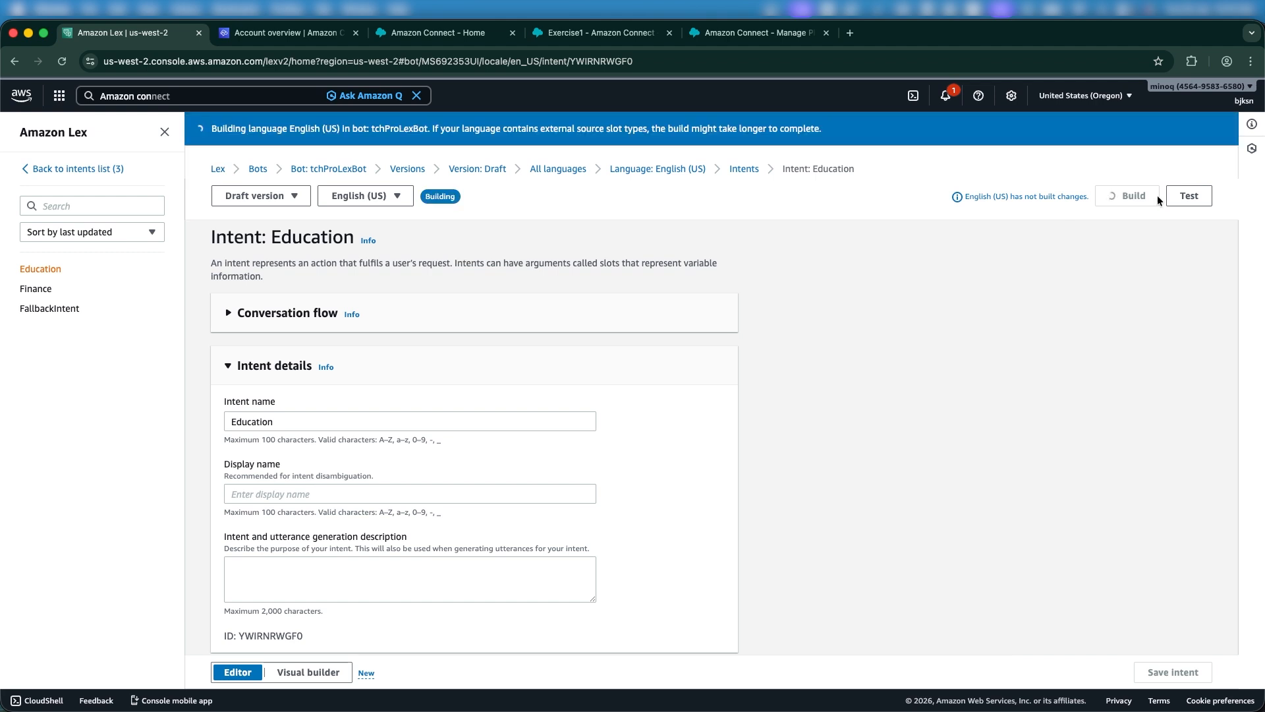
Open the techsupportpro-demo instance's Flows settings in the Amazon Connect console.
left_click(282, 34)
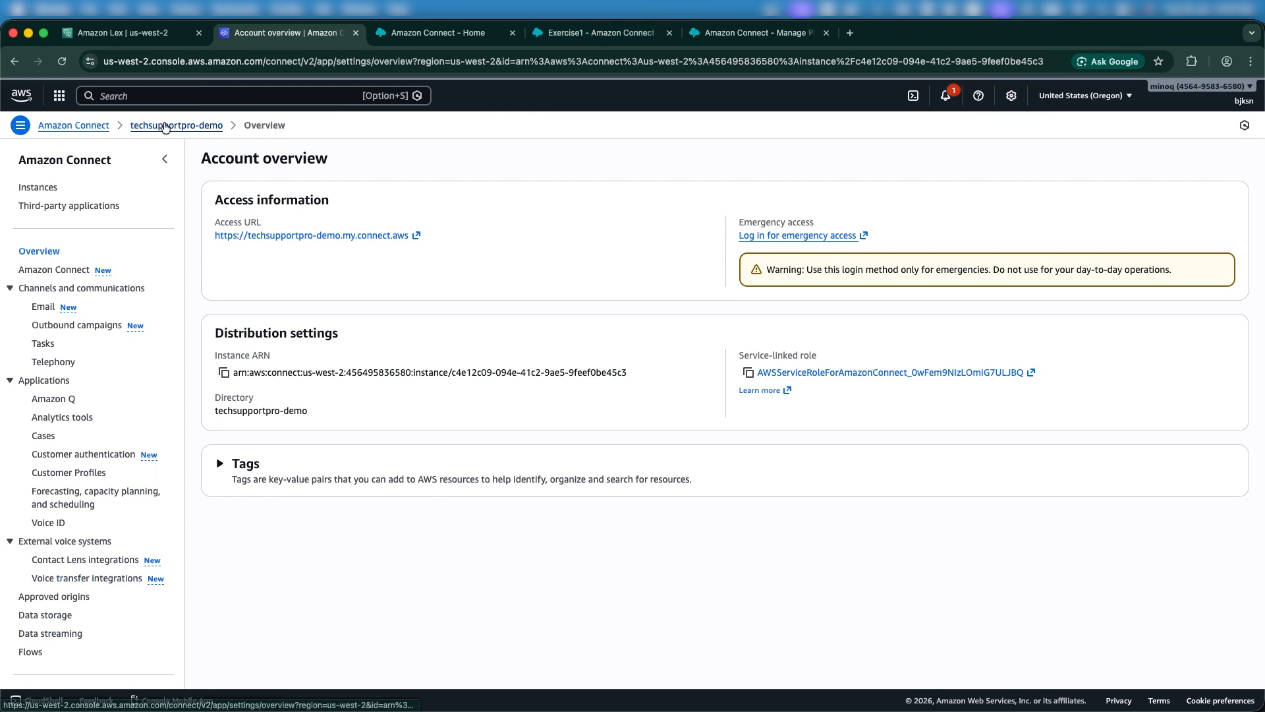
left_click(107, 126)
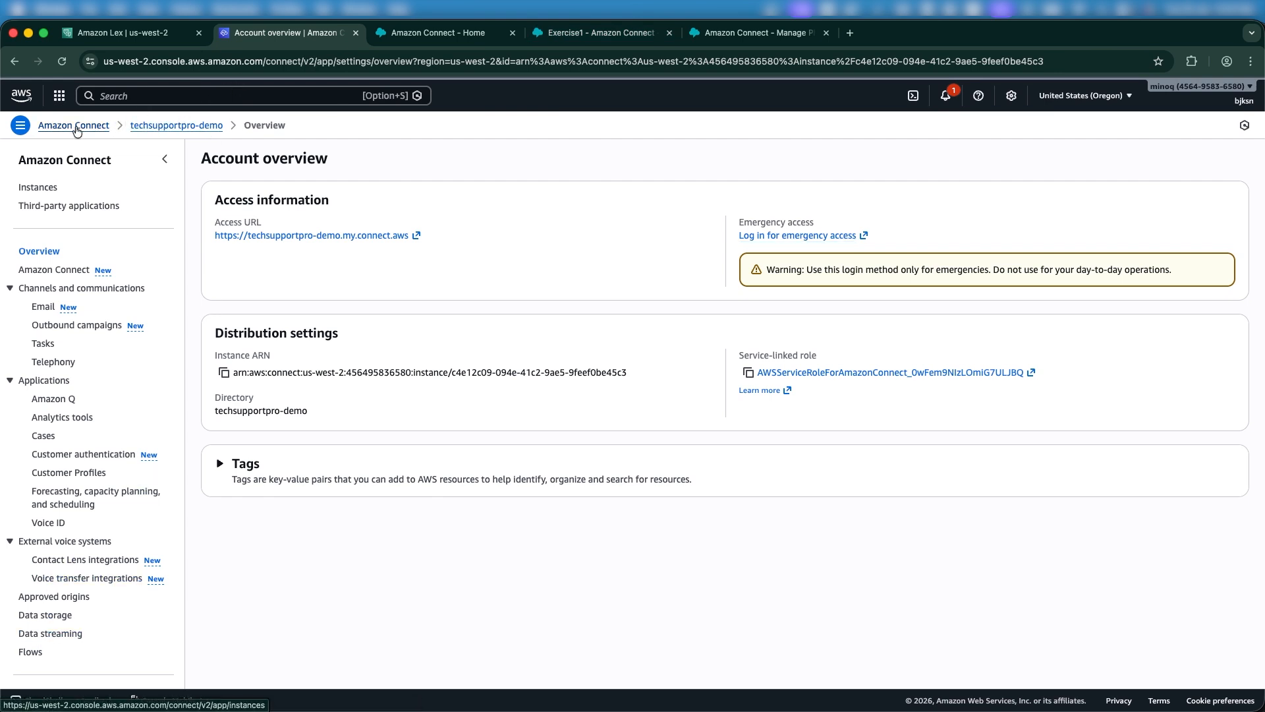
left_click(293, 288)
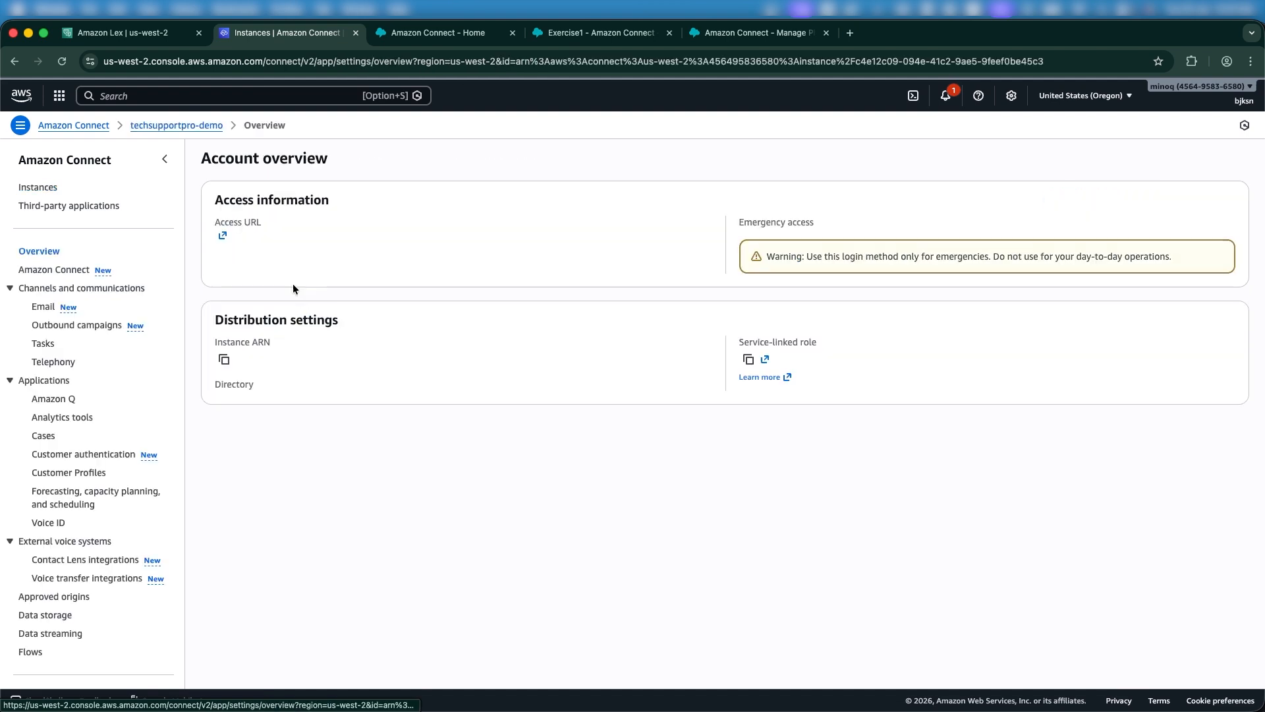
scroll(149, 448, "down", 2)
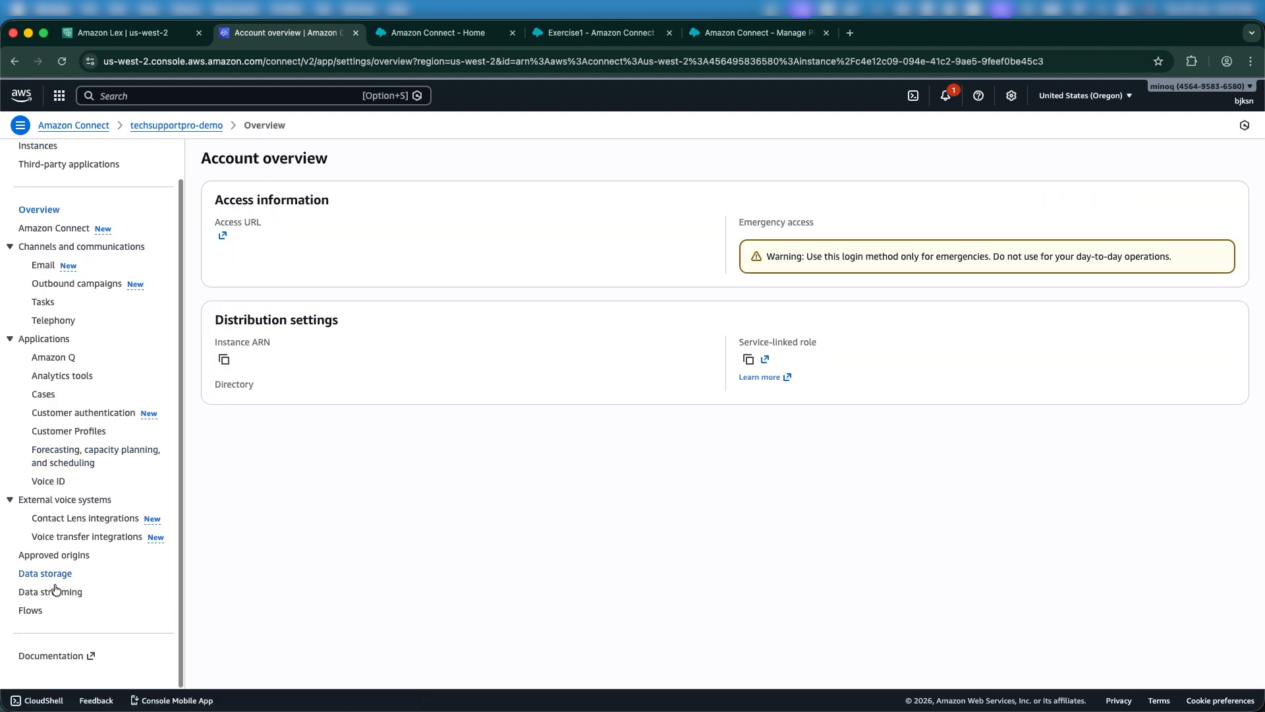
left_click(30, 610)
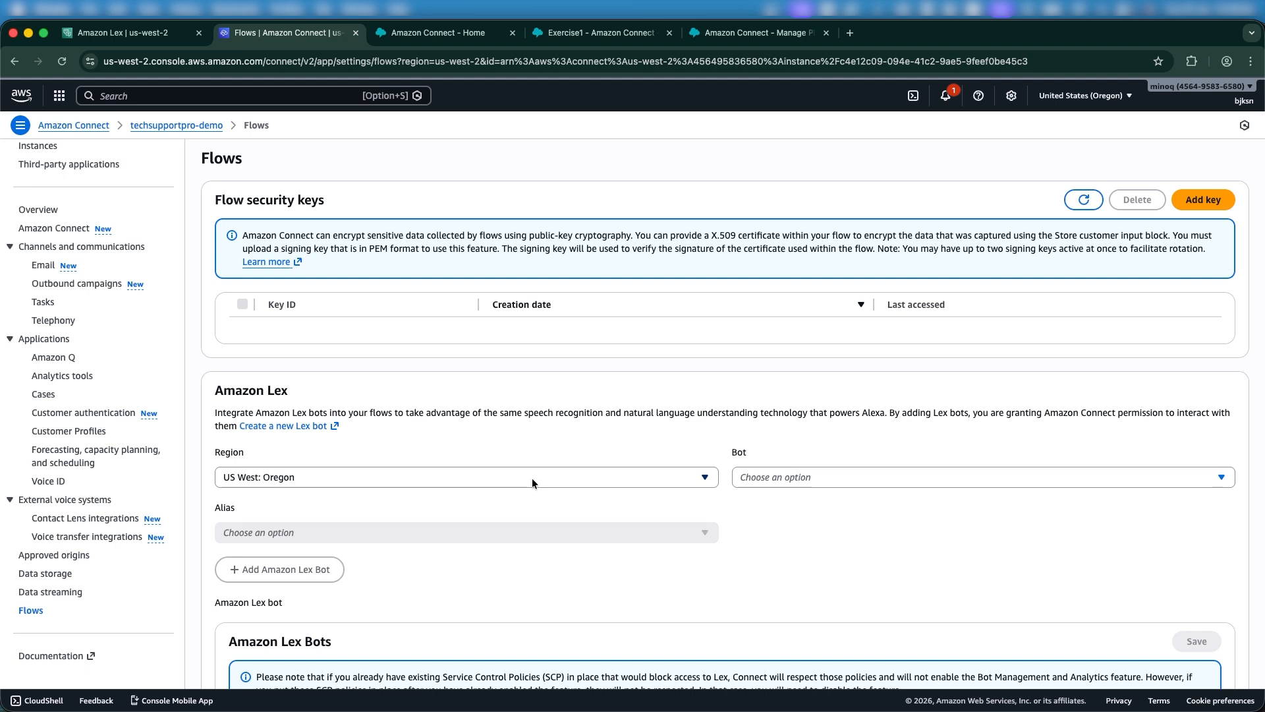
Add tchProLexBot with alias TestBotAlias as an Amazon Lex bot for the instance.
left_click(812, 477)
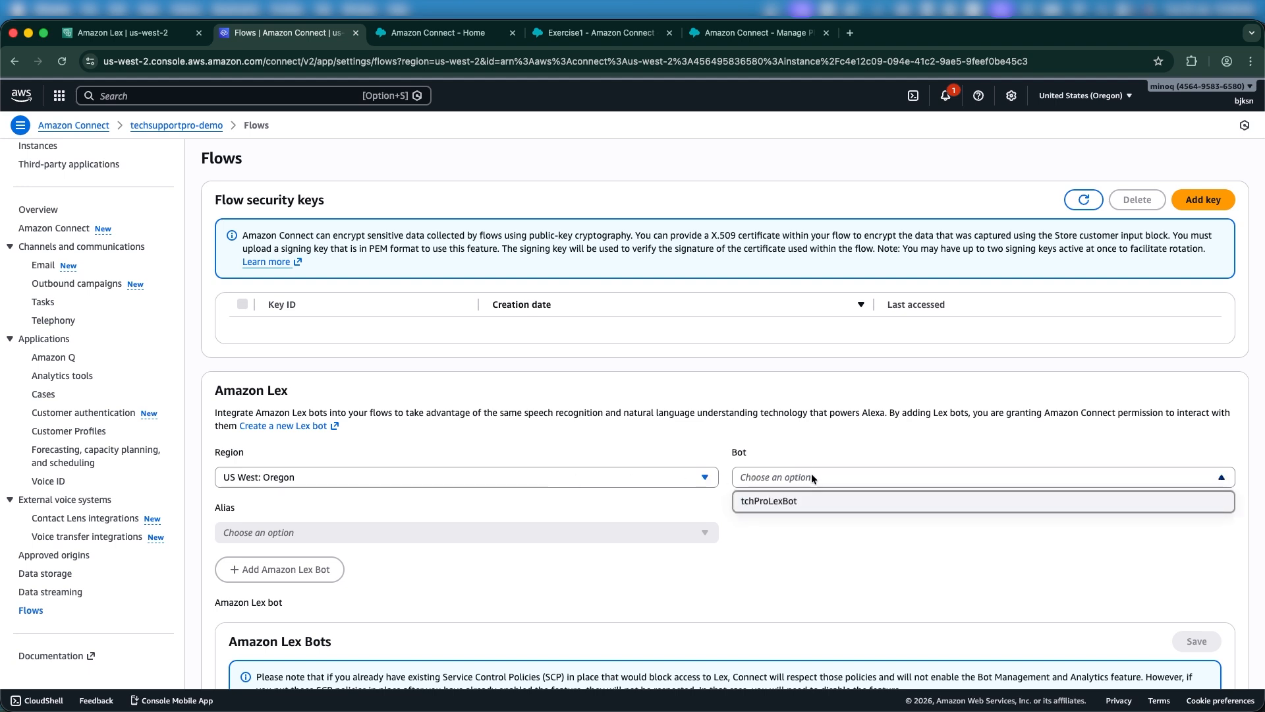
left_click(785, 503)
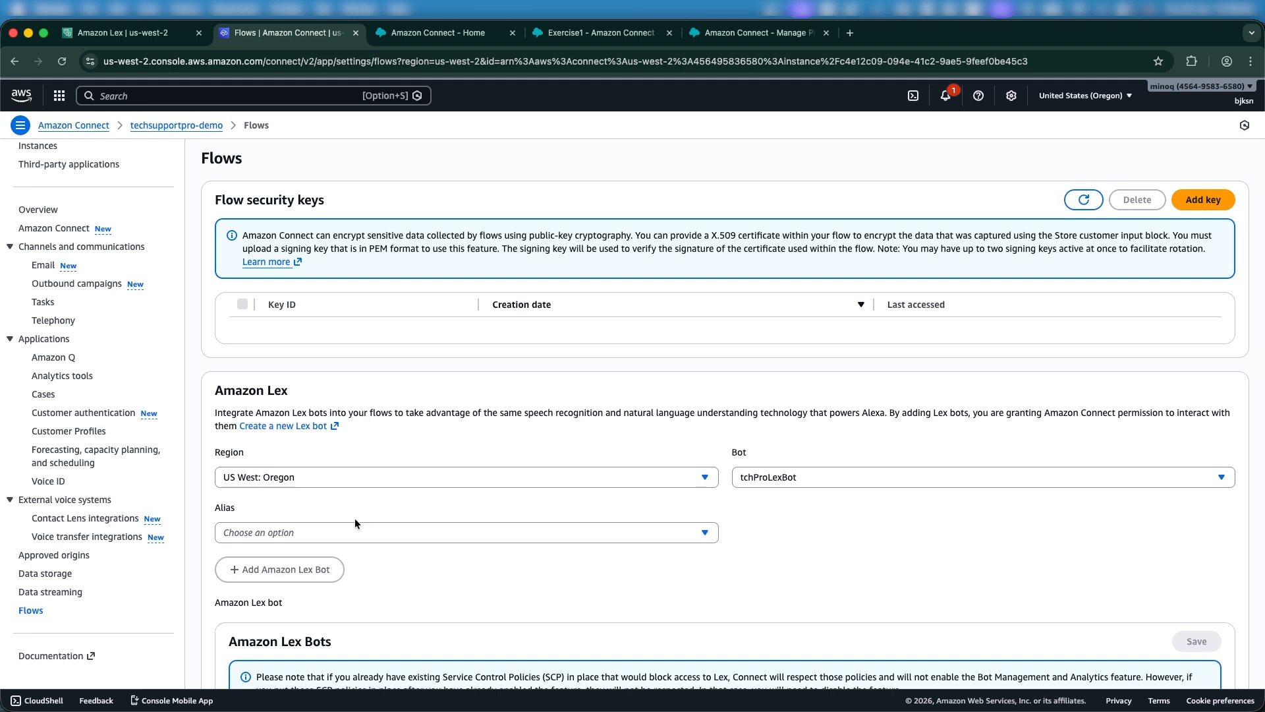
left_click(334, 531)
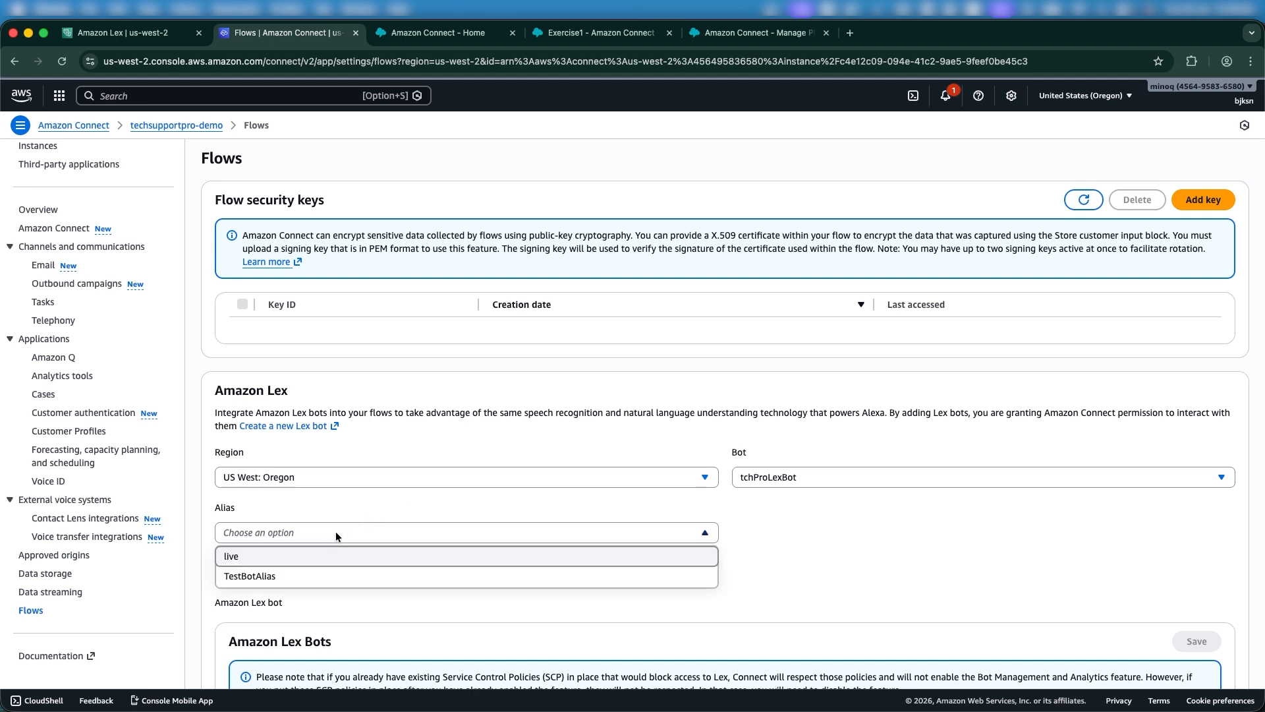
left_click(270, 577)
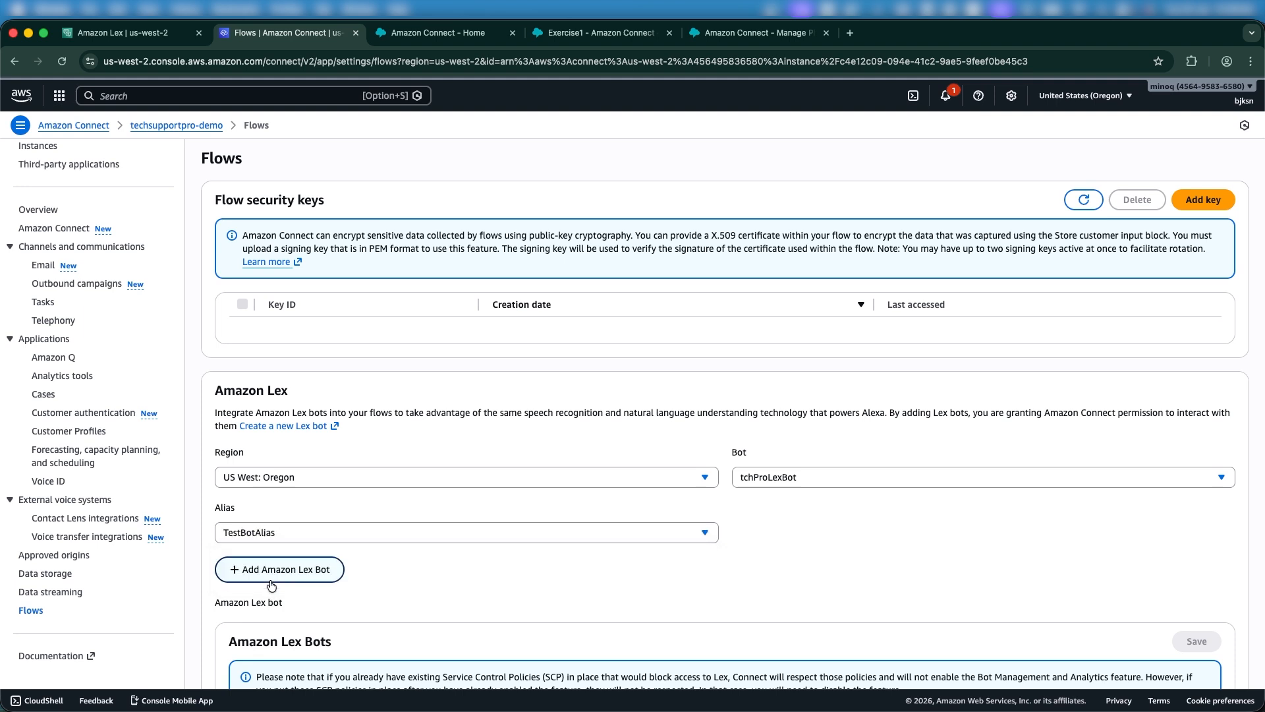
left_click(309, 570)
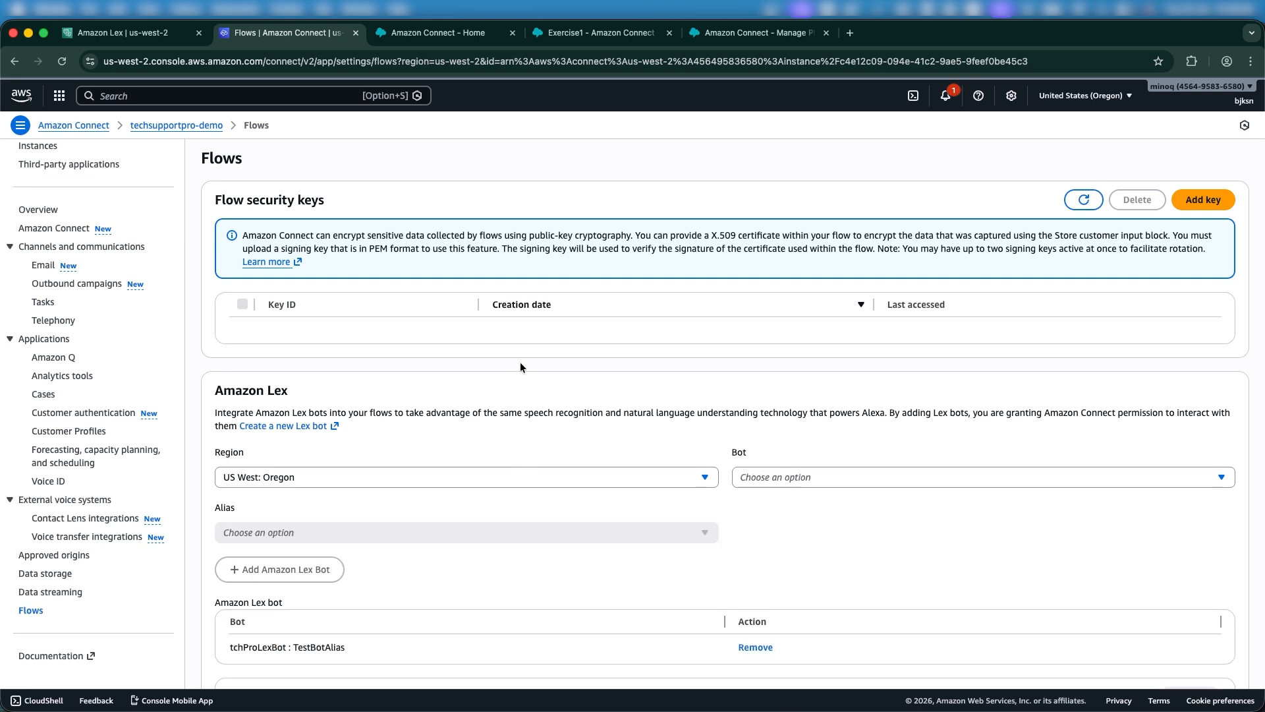
left_click(724, 36)
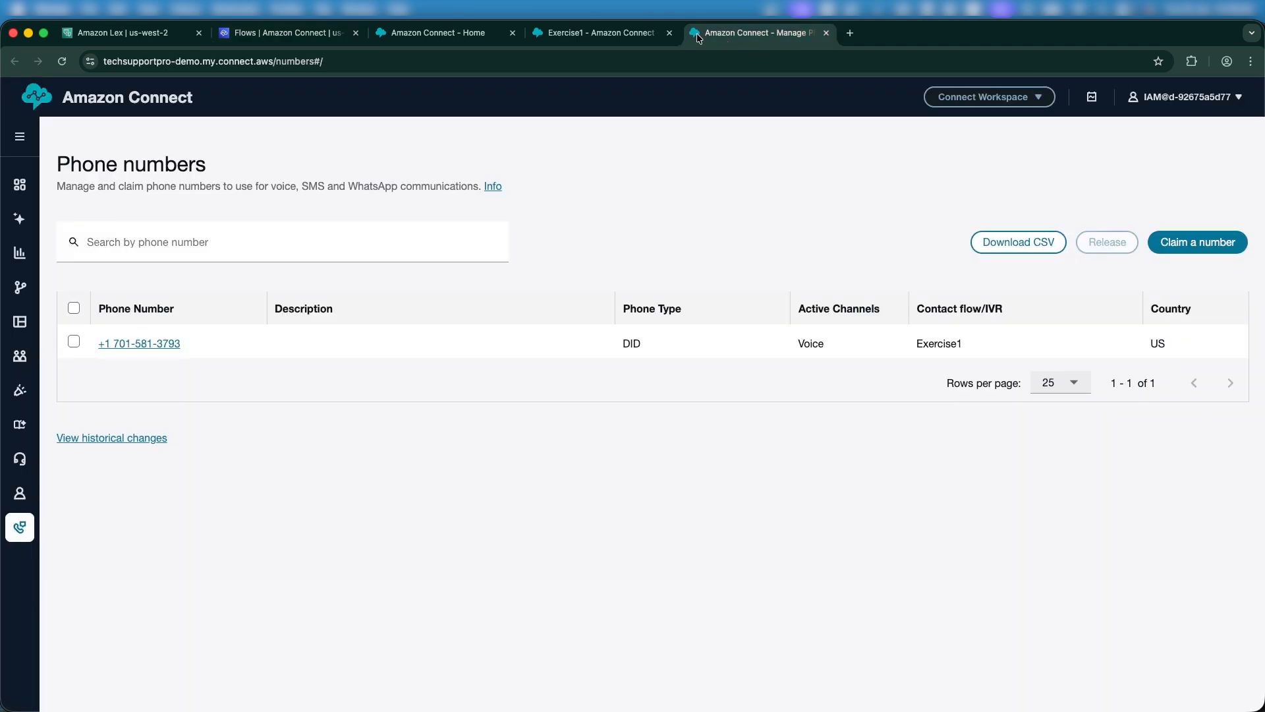
Open the Exercise1 Get customer input block and switch it to Amazon Lex input.
left_click(584, 30)
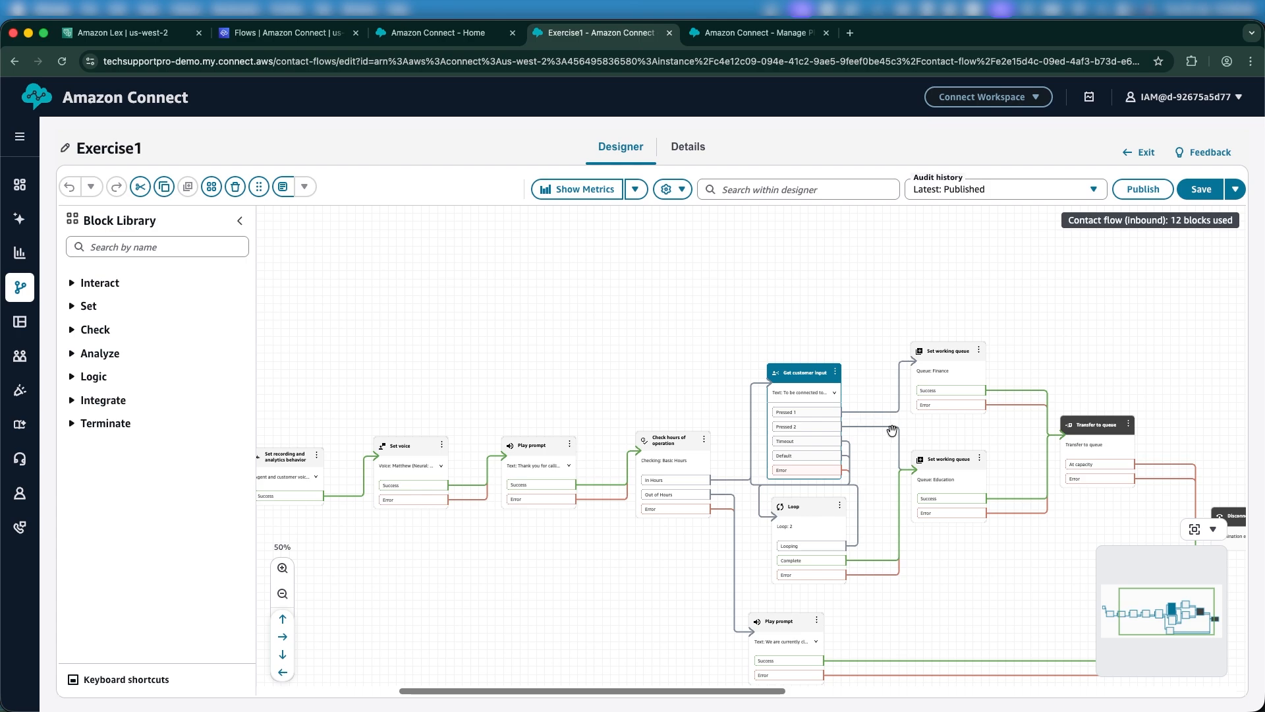
left_click_drag(669, 350, 670, 316)
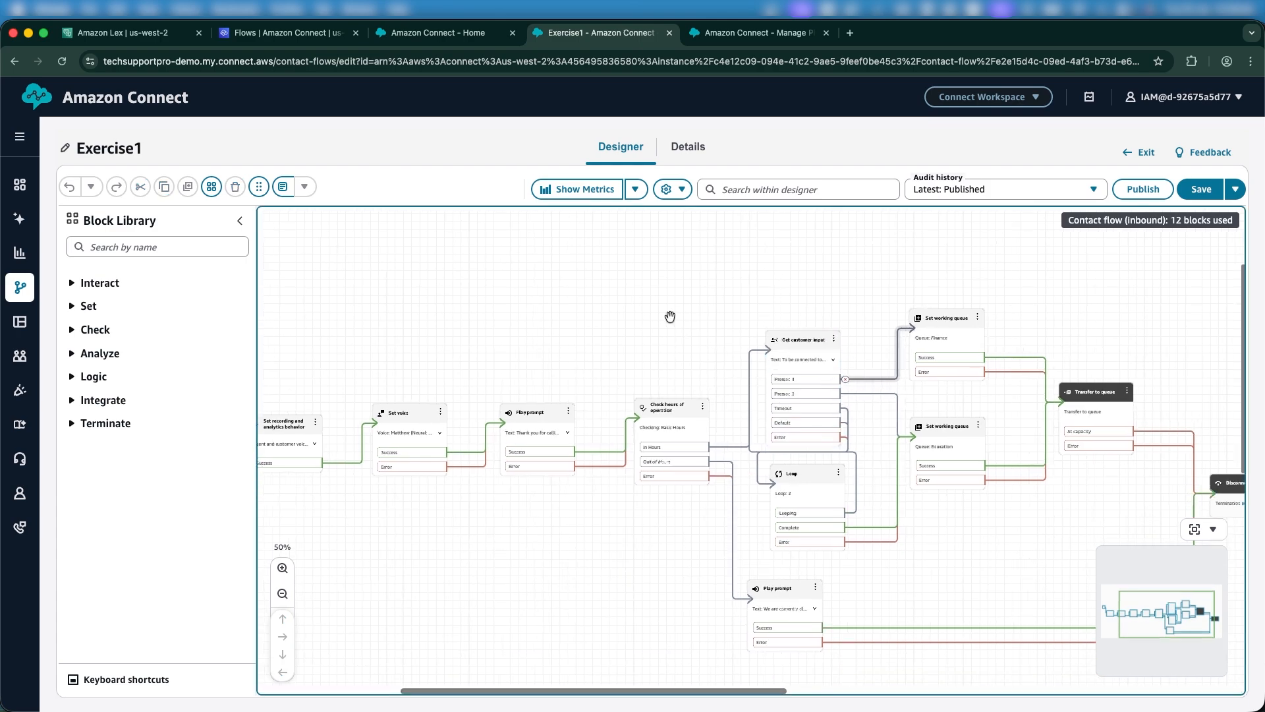
left_click(809, 349)
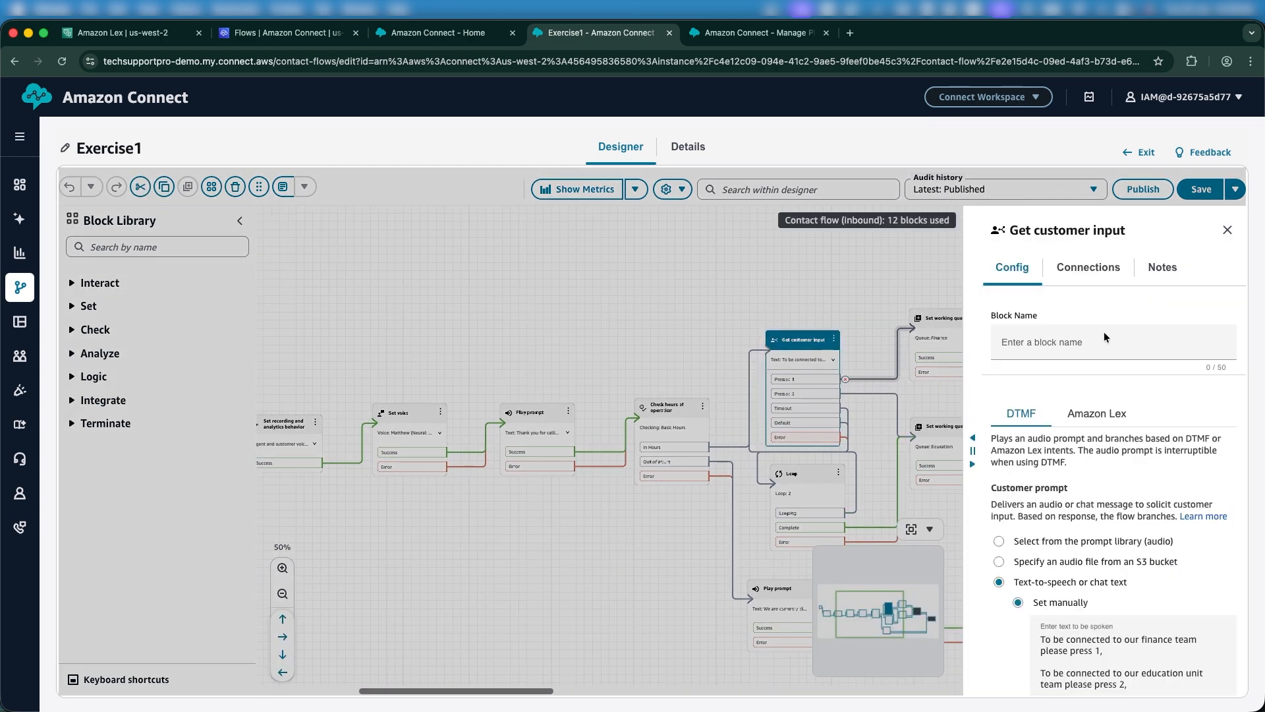
scroll(1064, 409, "down", 2)
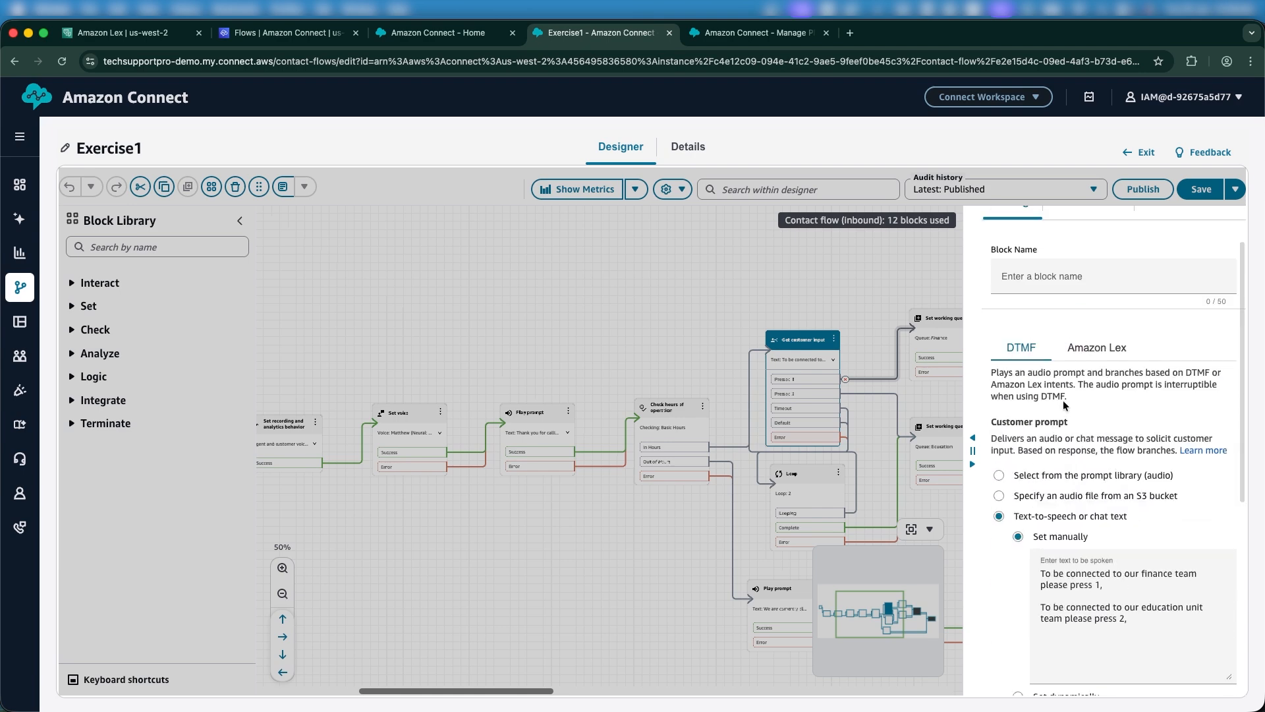
left_click(1093, 348)
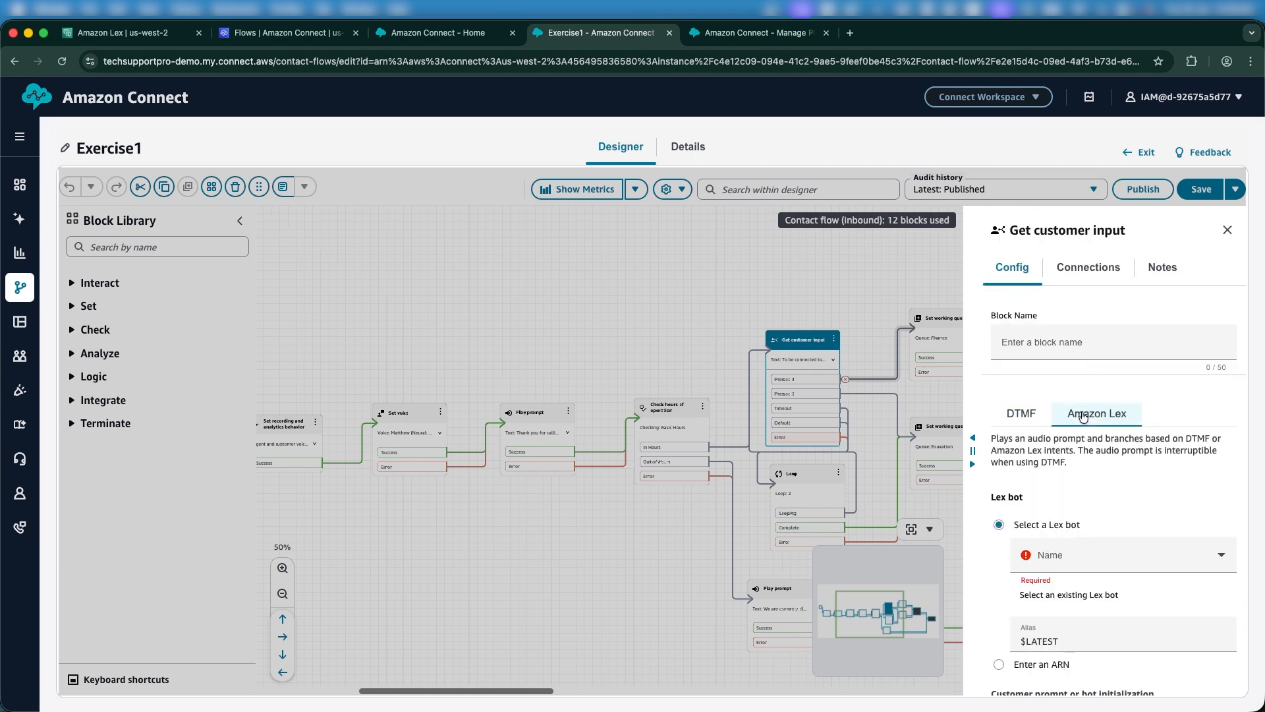
scroll(1082, 417, "down", 3)
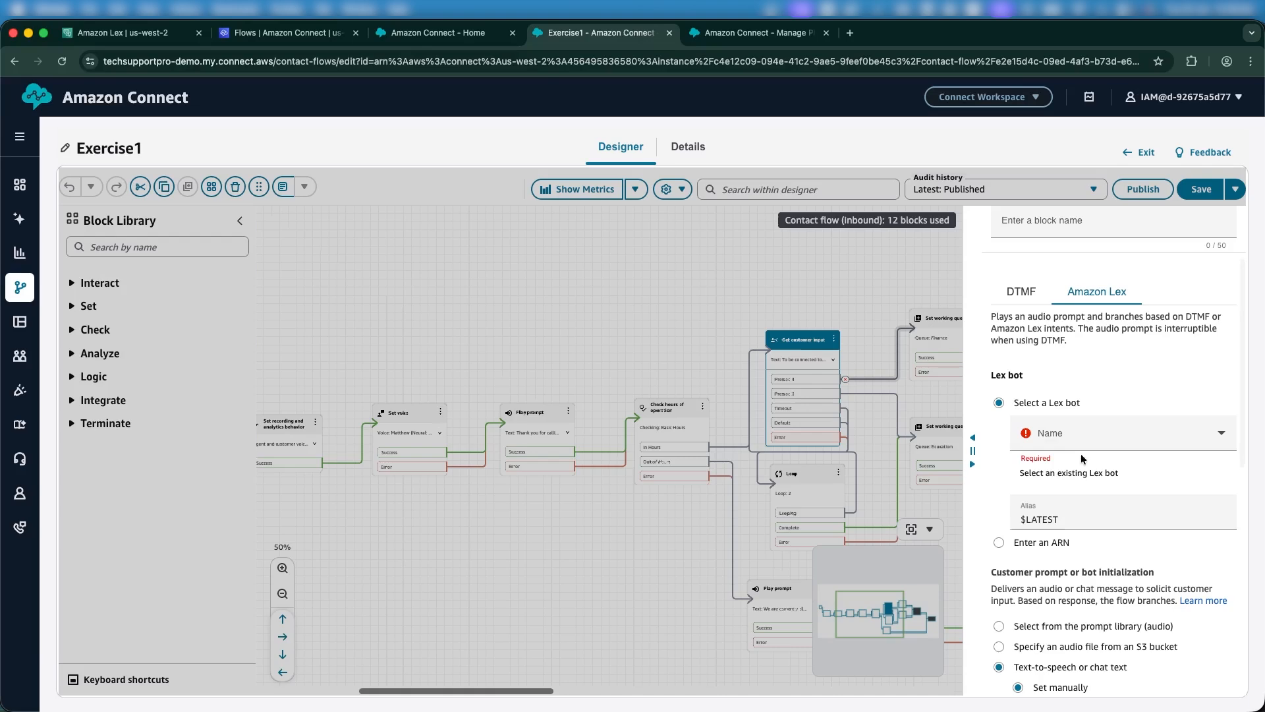
Select bot tchProLexBot (US West: Oregon) with alias TestBotAlias, noting the test-alias warning.
left_click(1064, 436)
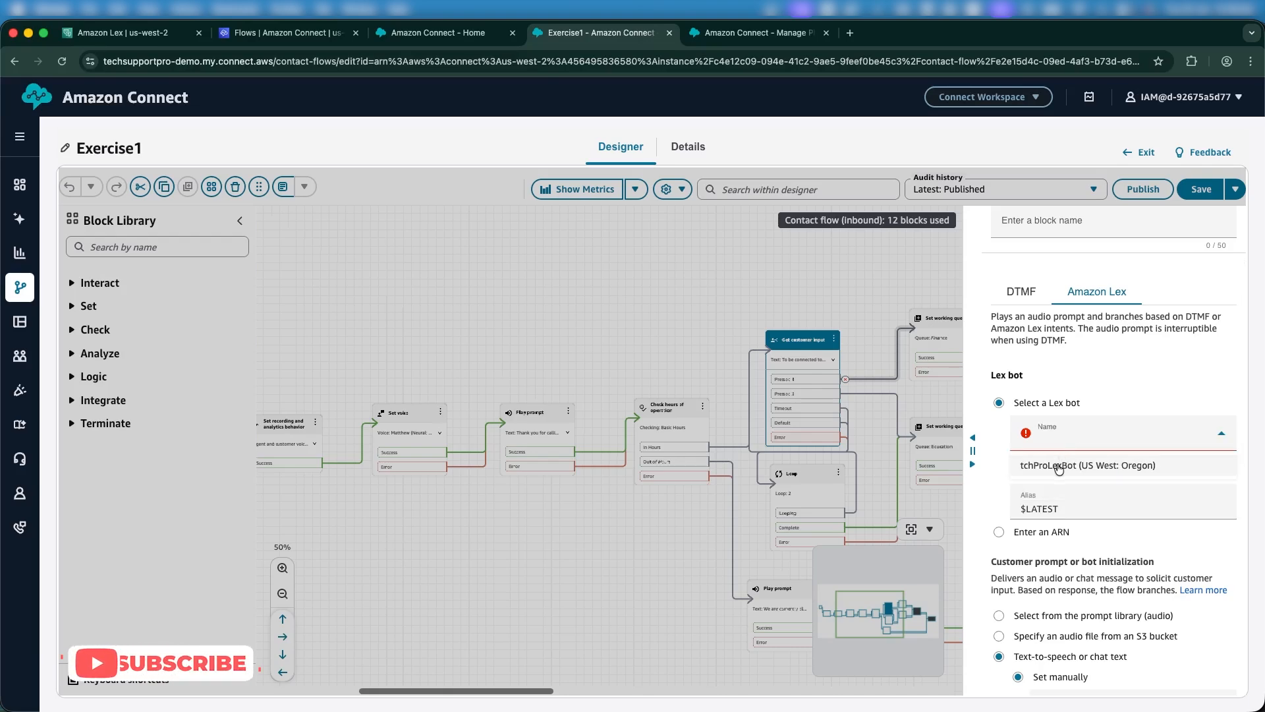
left_click(1060, 462)
left_click(1057, 497)
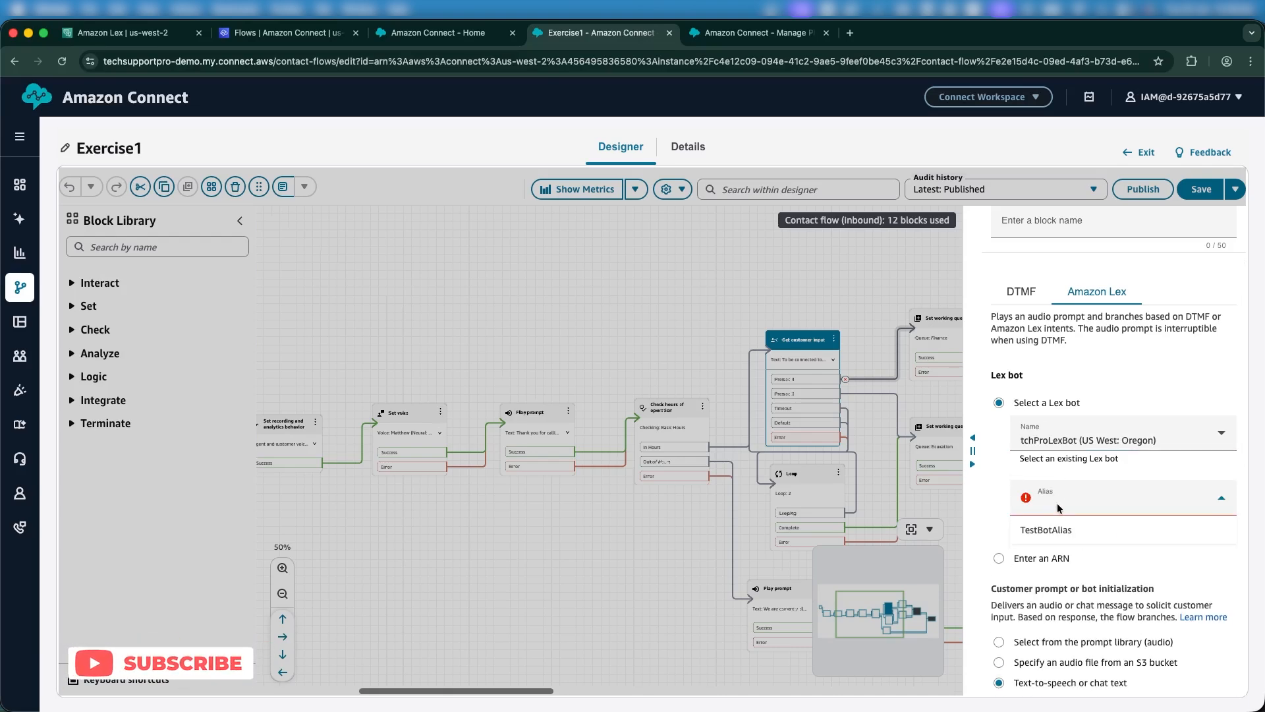
left_click(1059, 530)
scroll(1054, 525, "down", 3)
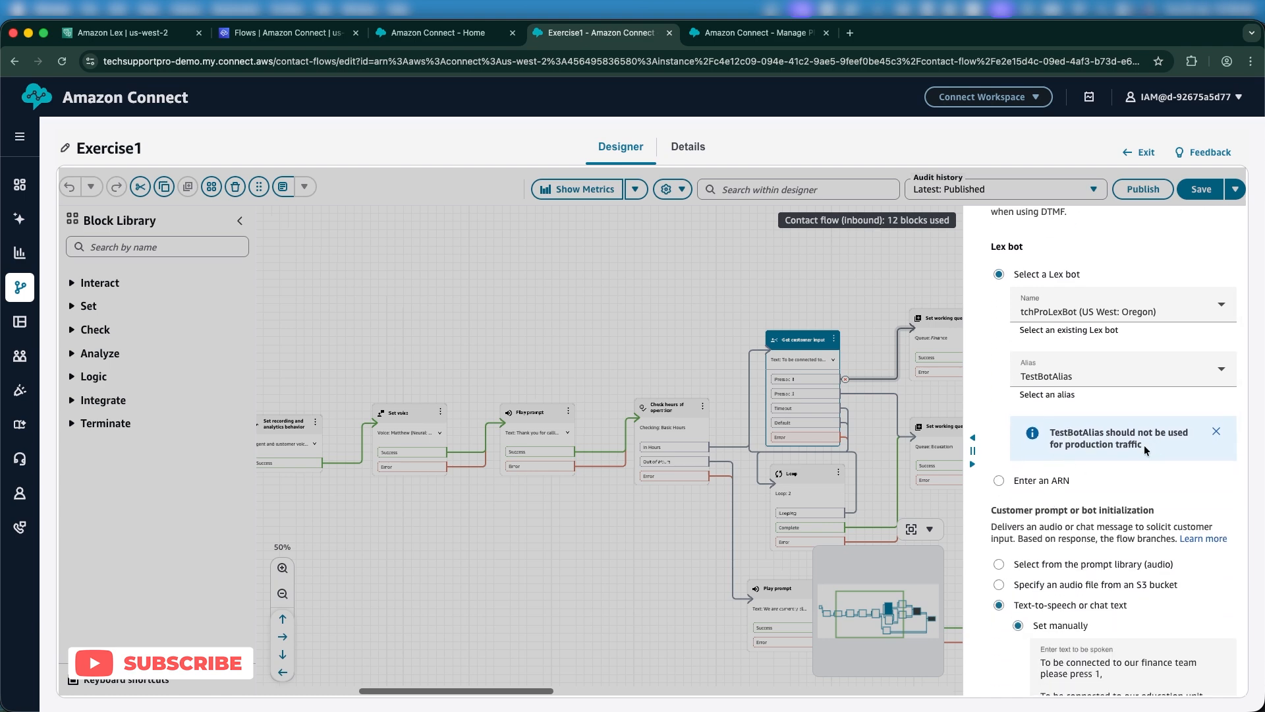
left_click_drag(1144, 445, 1075, 429)
scroll(1073, 430, "down", 2)
scroll(1074, 435, "down", 3)
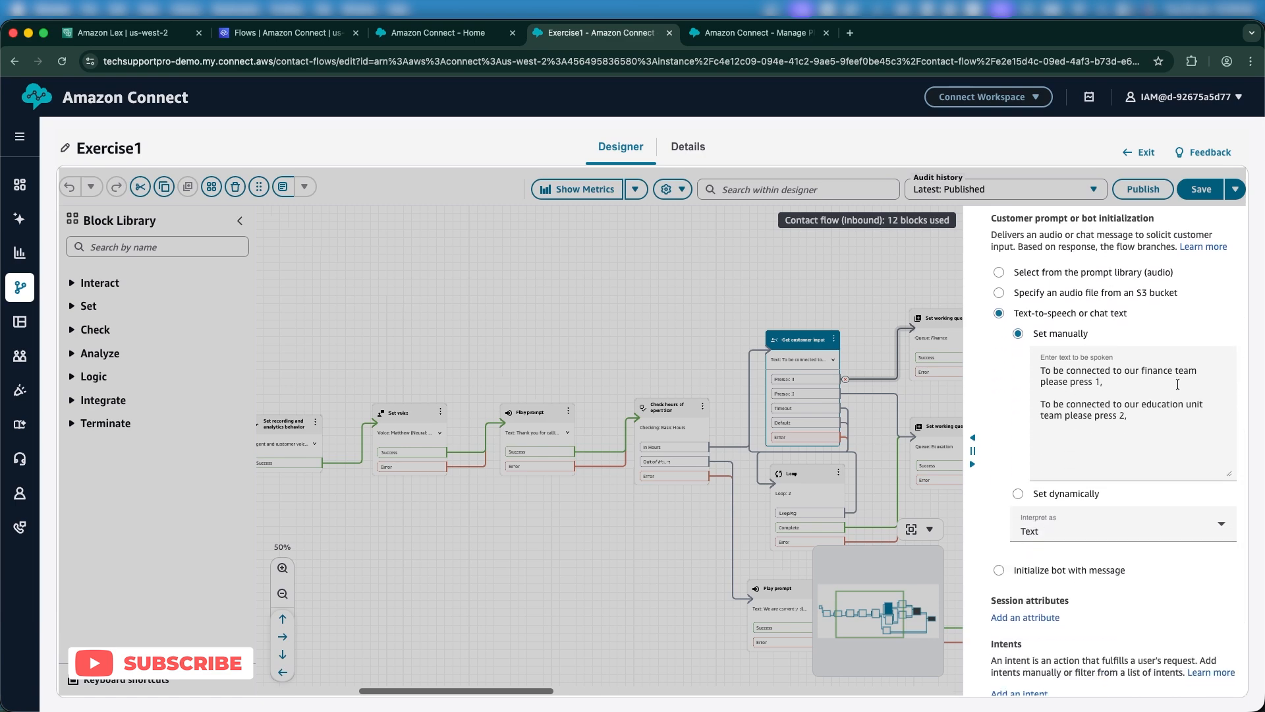
Reword the finance line to 'To be connected to our finance team say finance'.
left_click(1067, 381)
type("or")
key("BackSpace")
key("BackSpace")
key("BackSpace")
left_click(1192, 372)
type("say finance")
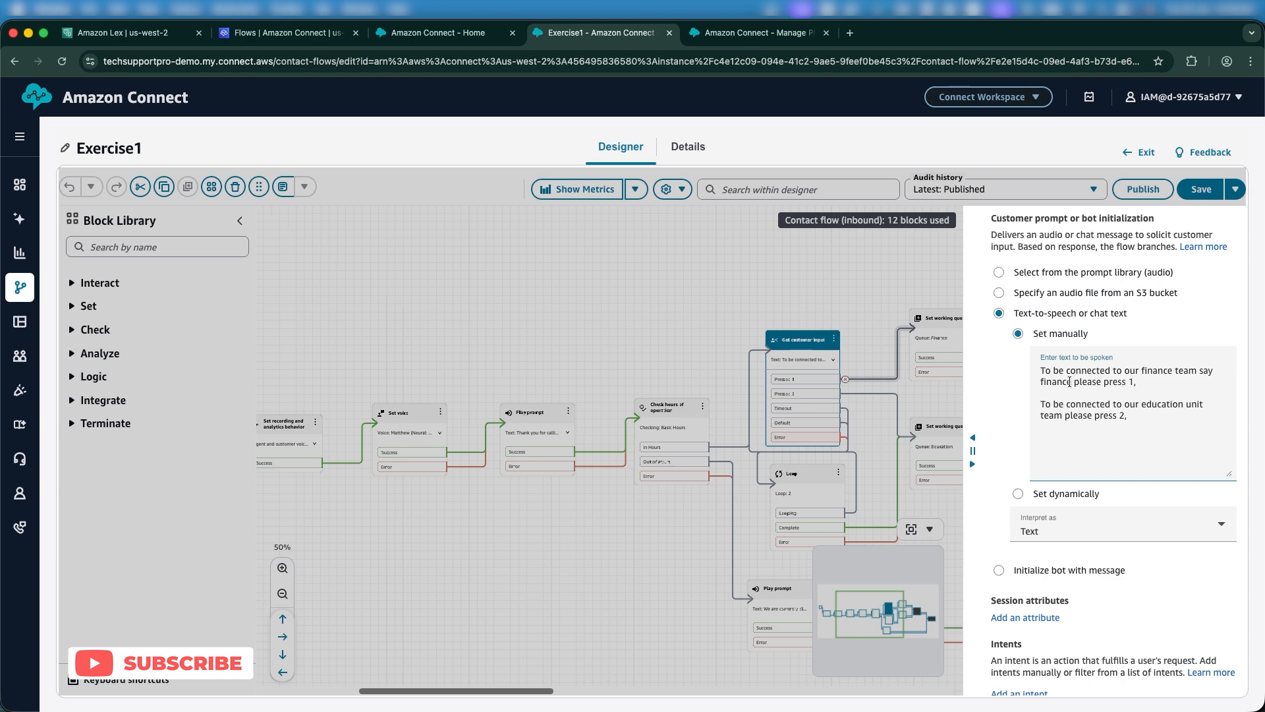
left_click_drag(1071, 381, 1133, 381)
key("BackSpace")
Replace 'please press 2' with 'say education', correcting the 'eduction' typo.
left_click_drag(1062, 415, 1124, 419)
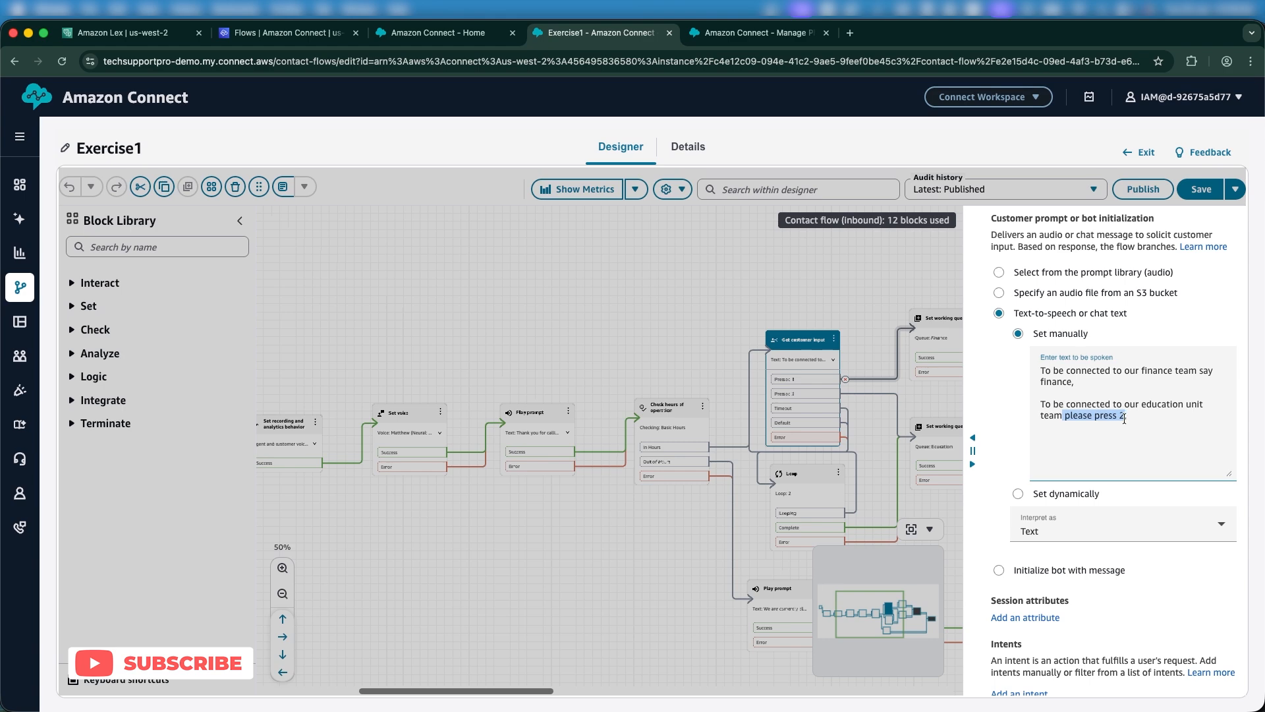
key("BackSpace")
type("say eduction,")
left_click(1101, 415)
type("a")
left_click(1102, 416)
type("a")
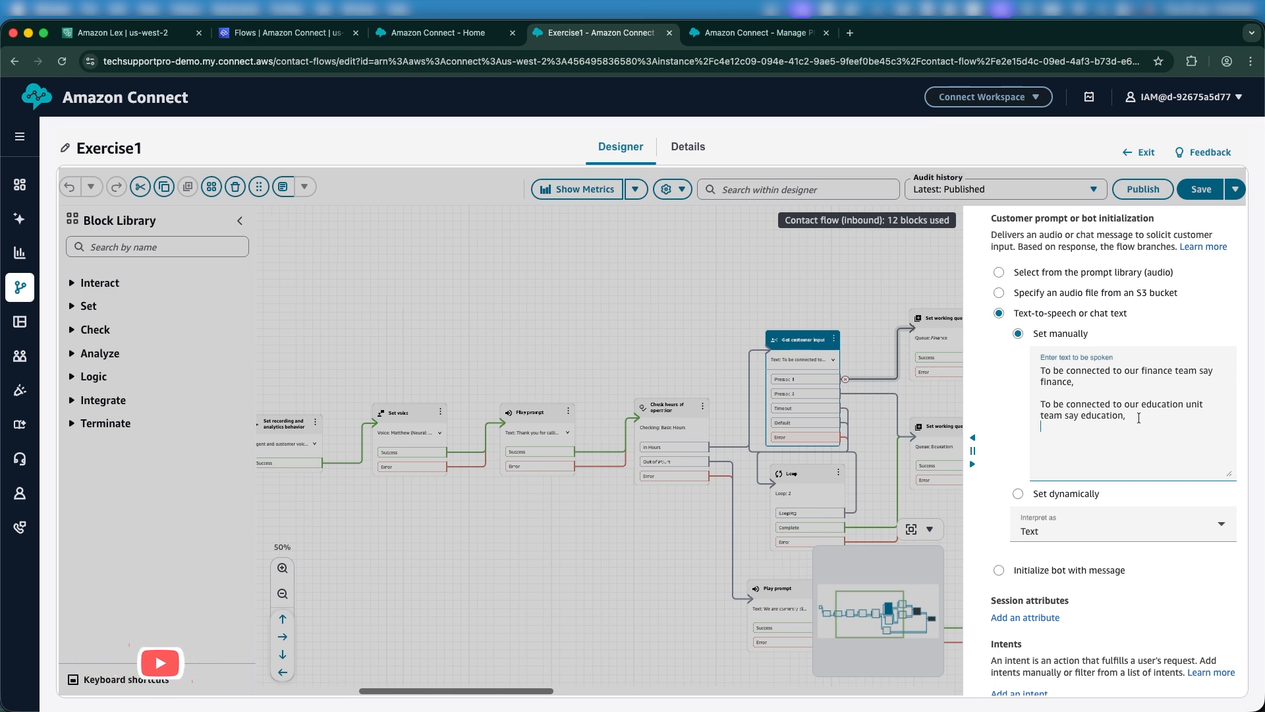
scroll(1138, 418, "down", 2)
scroll(1139, 417, "down", 3)
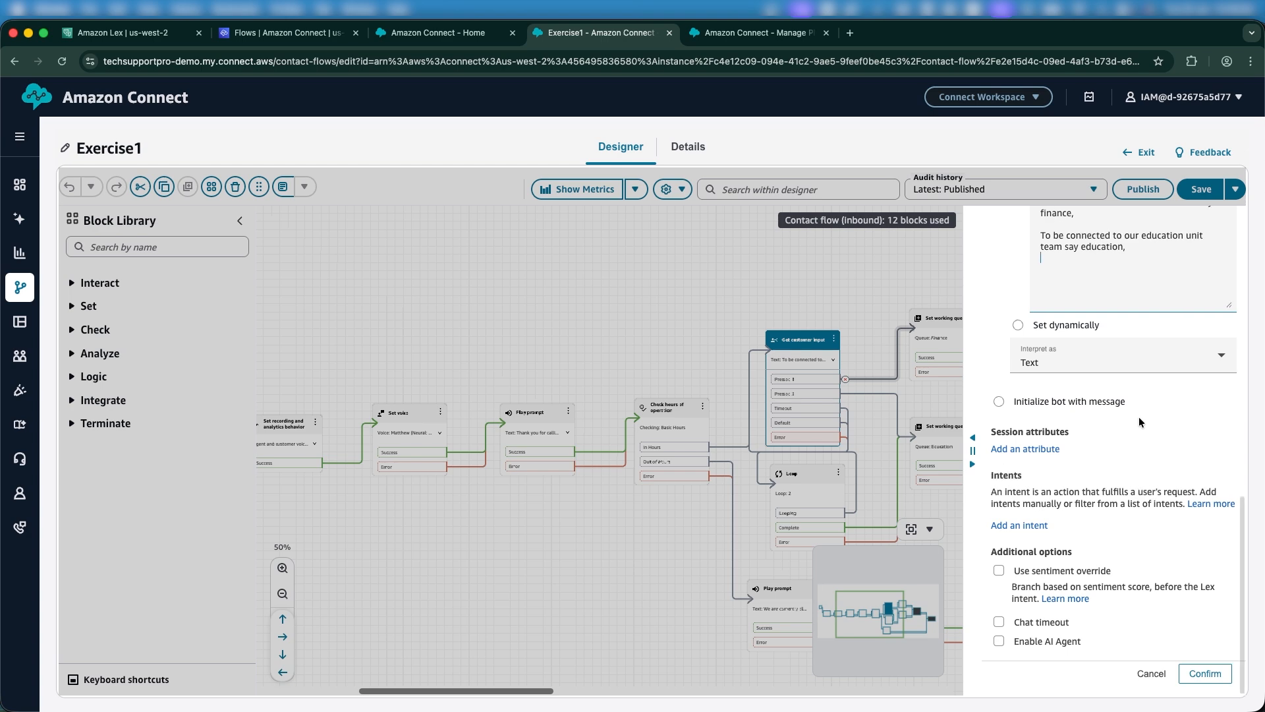
scroll(1138, 416, "up", 4)
scroll(1120, 433, "down", 4)
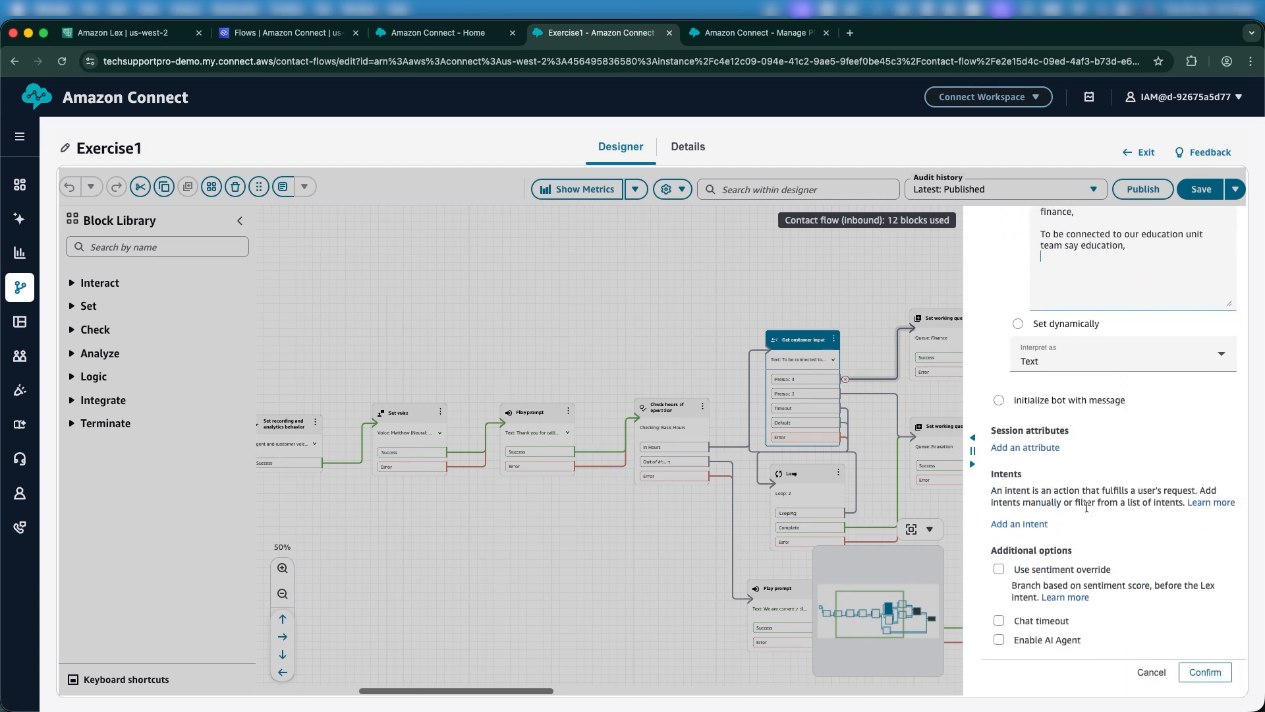
Add Education as the block's first Lex intent, copying the name from Amazon Lex.
left_click(1014, 525)
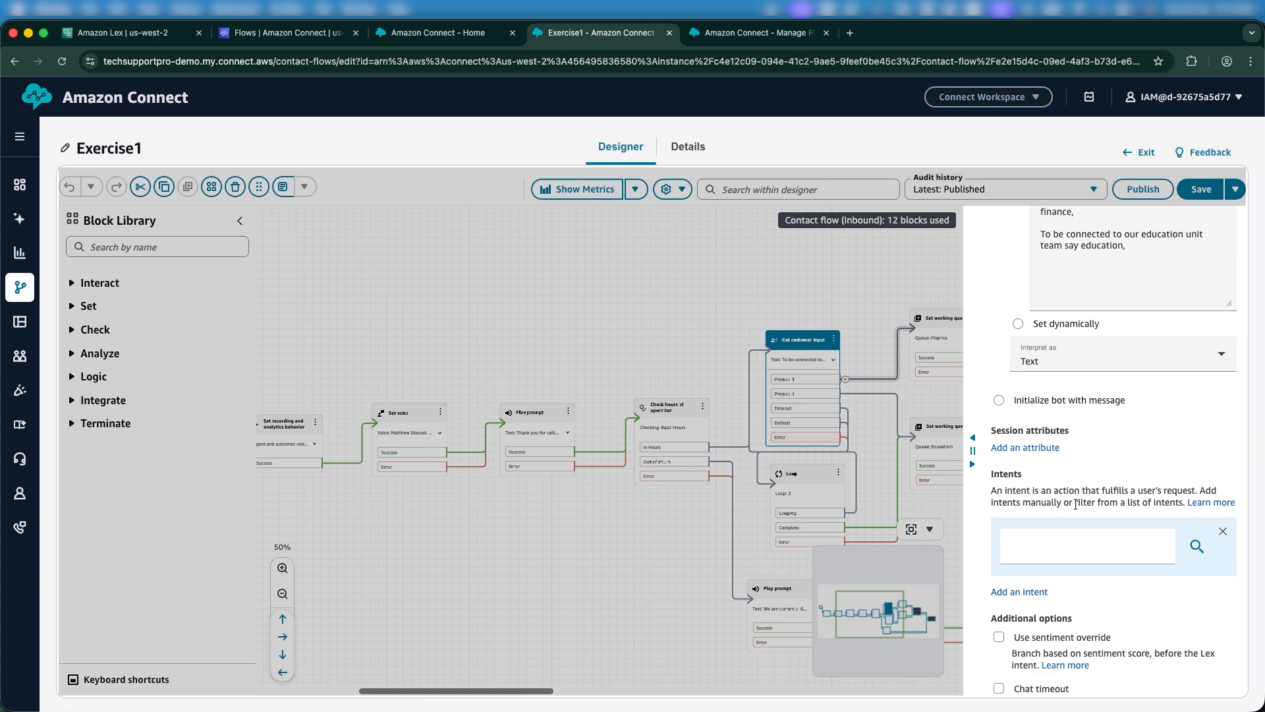
scroll(1025, 524, "down", 1)
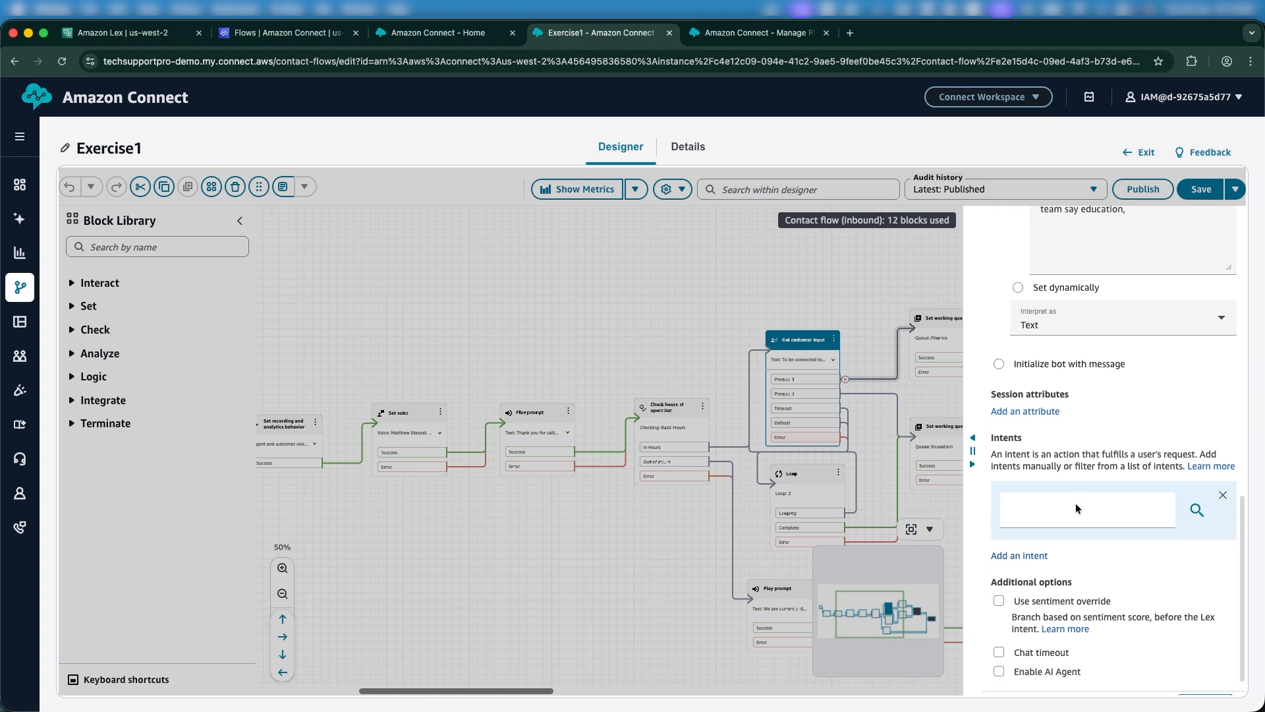
left_click(1040, 518)
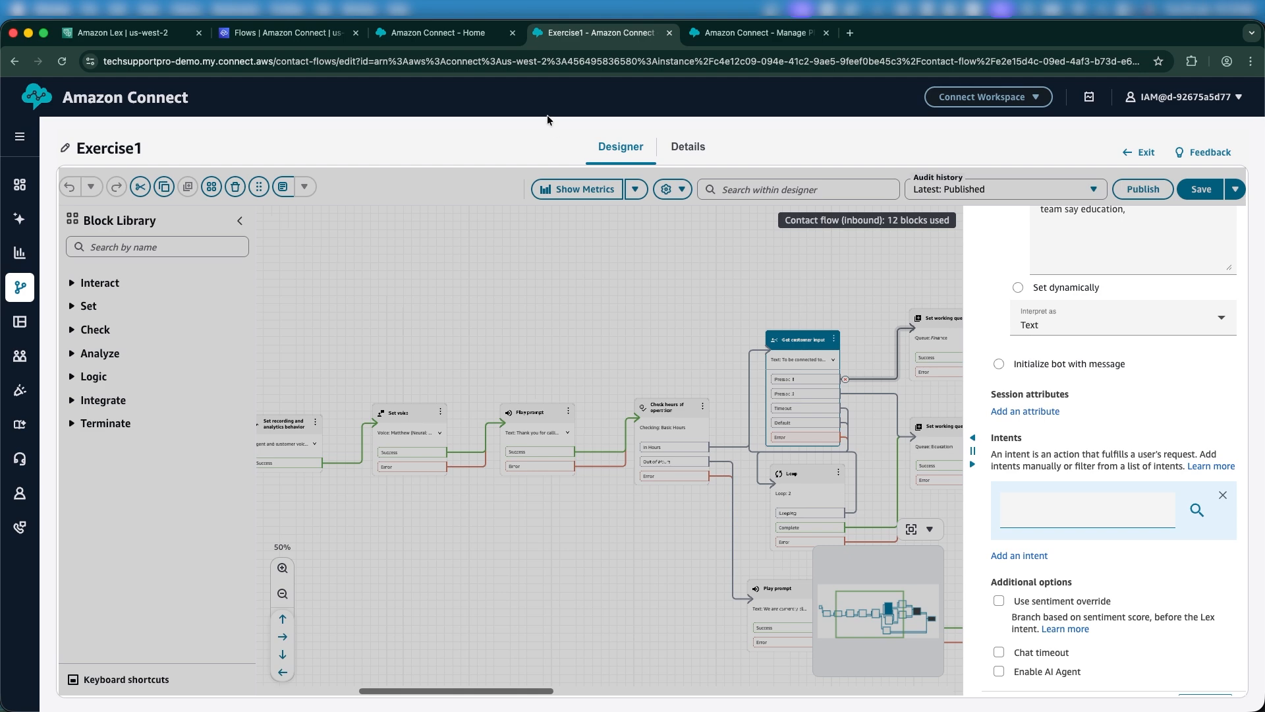
left_click(125, 33)
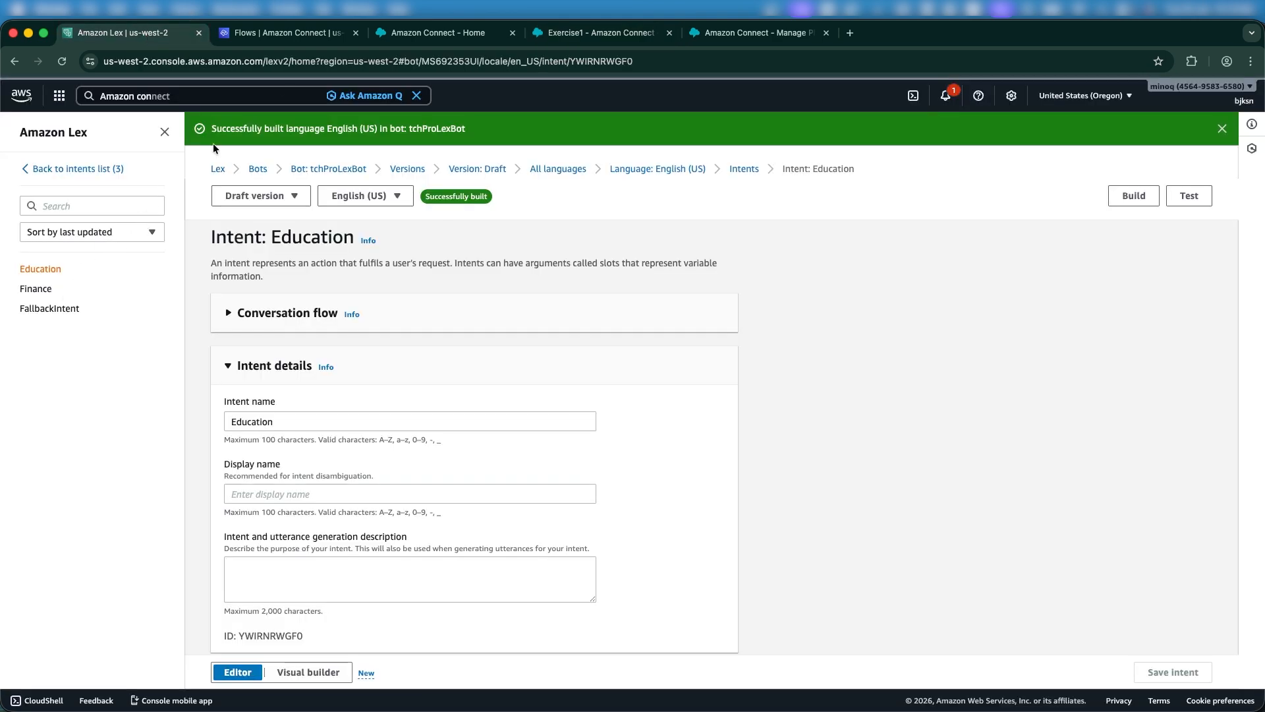
double_click(68, 266)
key("ctrl+c")
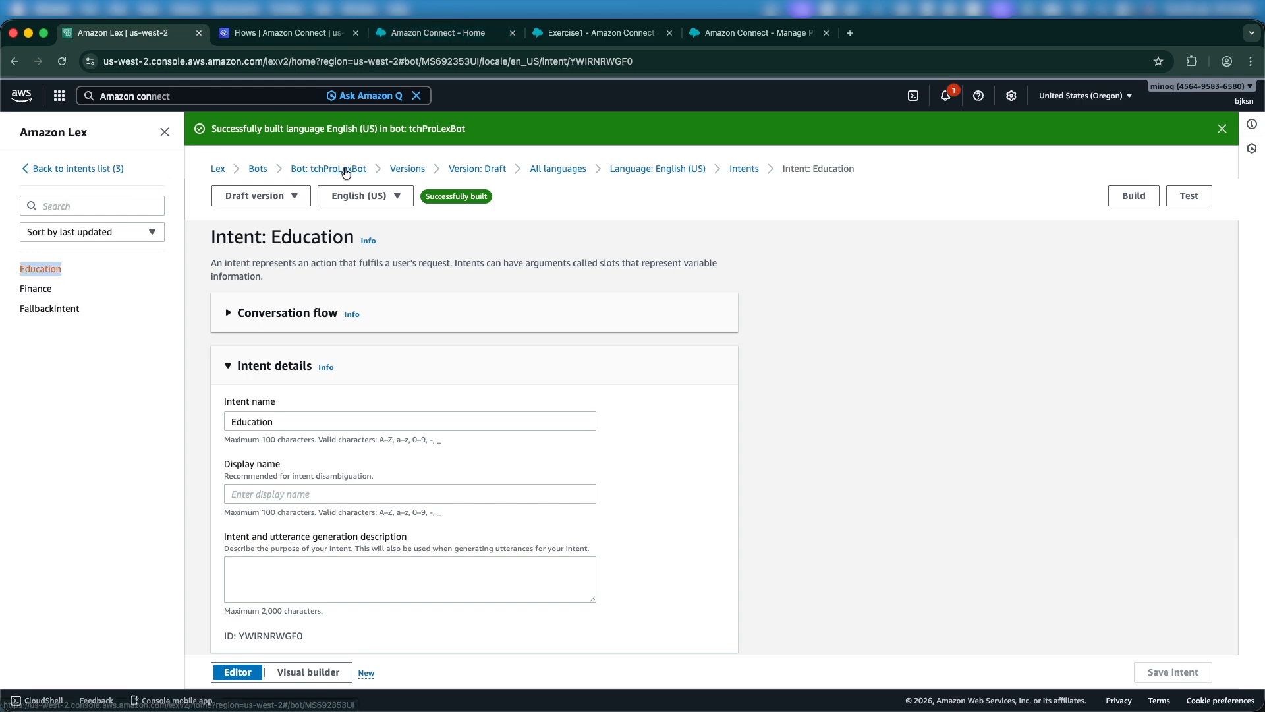
left_click(606, 35)
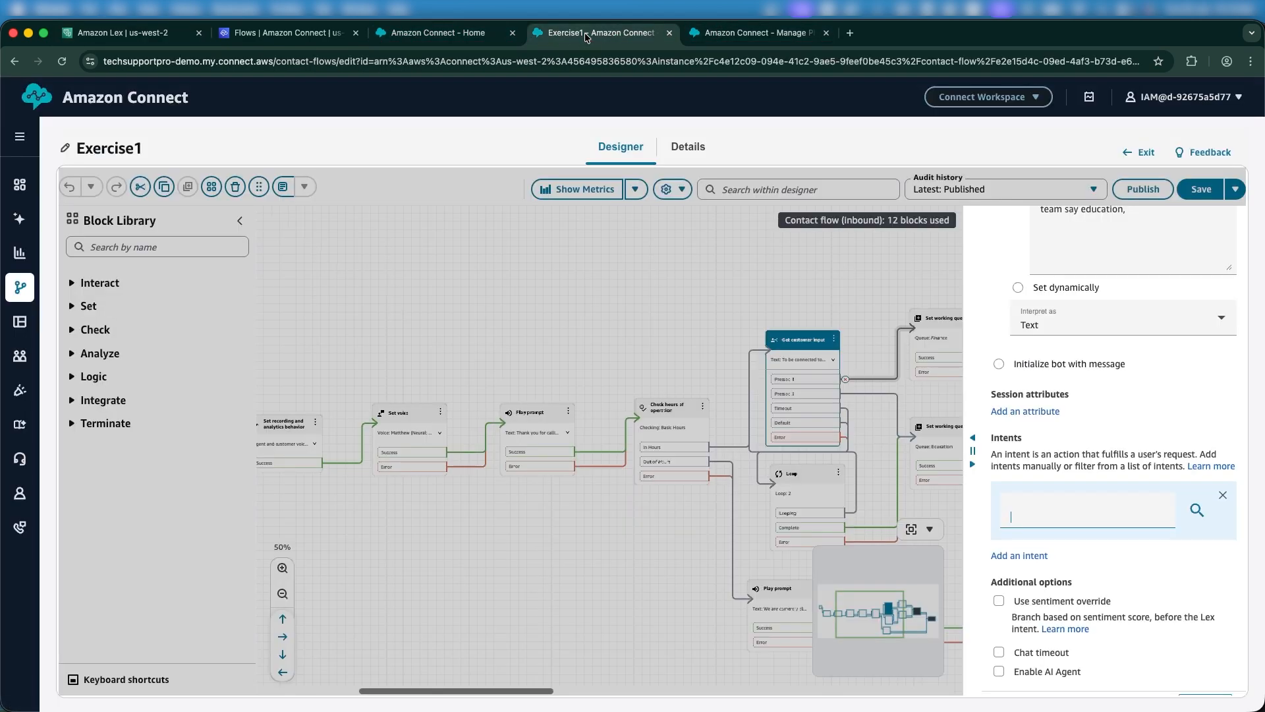
key("ctrl+v")
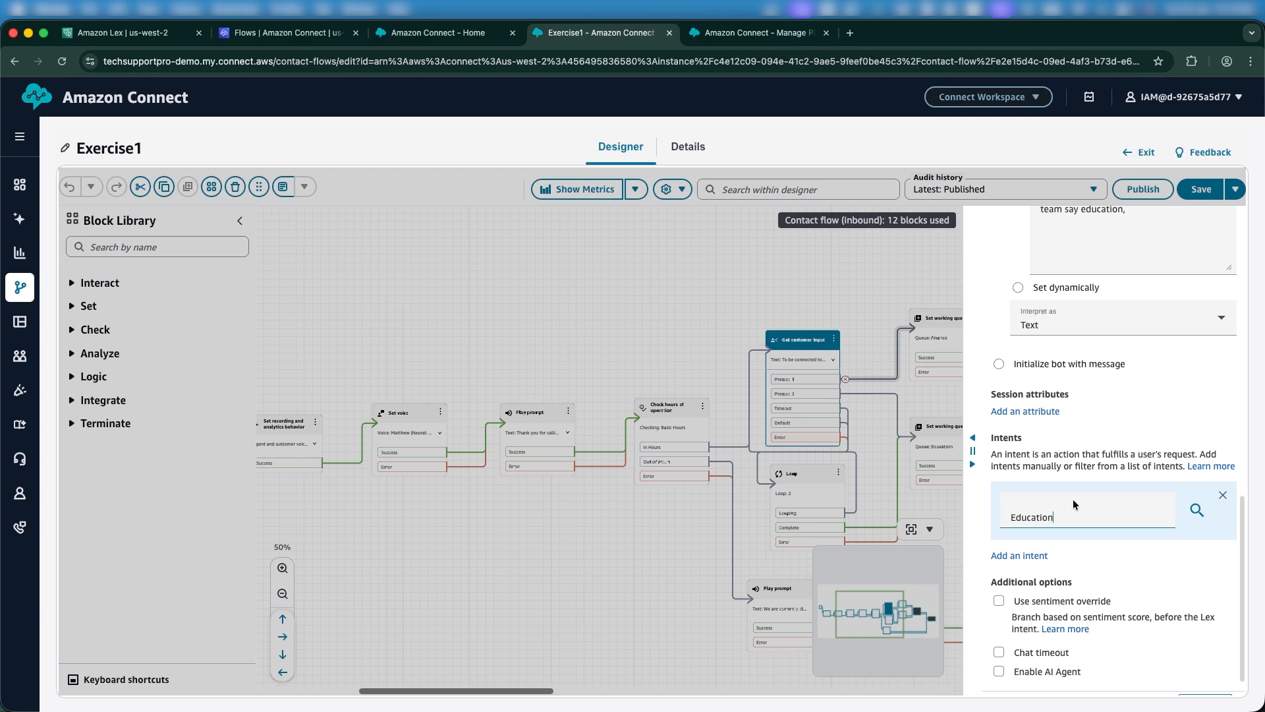
Add Finance as a second intent and confirm the block's Lex settings.
scroll(1073, 504, "down", 1)
left_click(1021, 524)
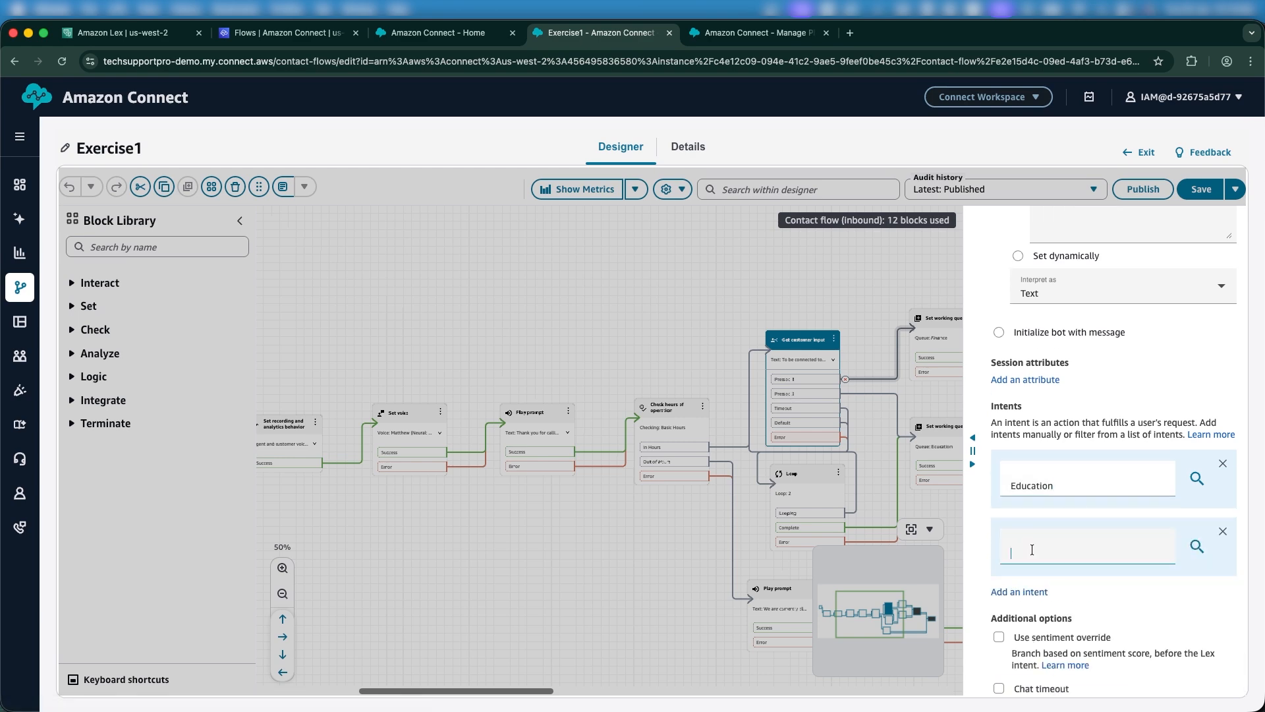
type("Finance")
scroll(1099, 515, "down", 2)
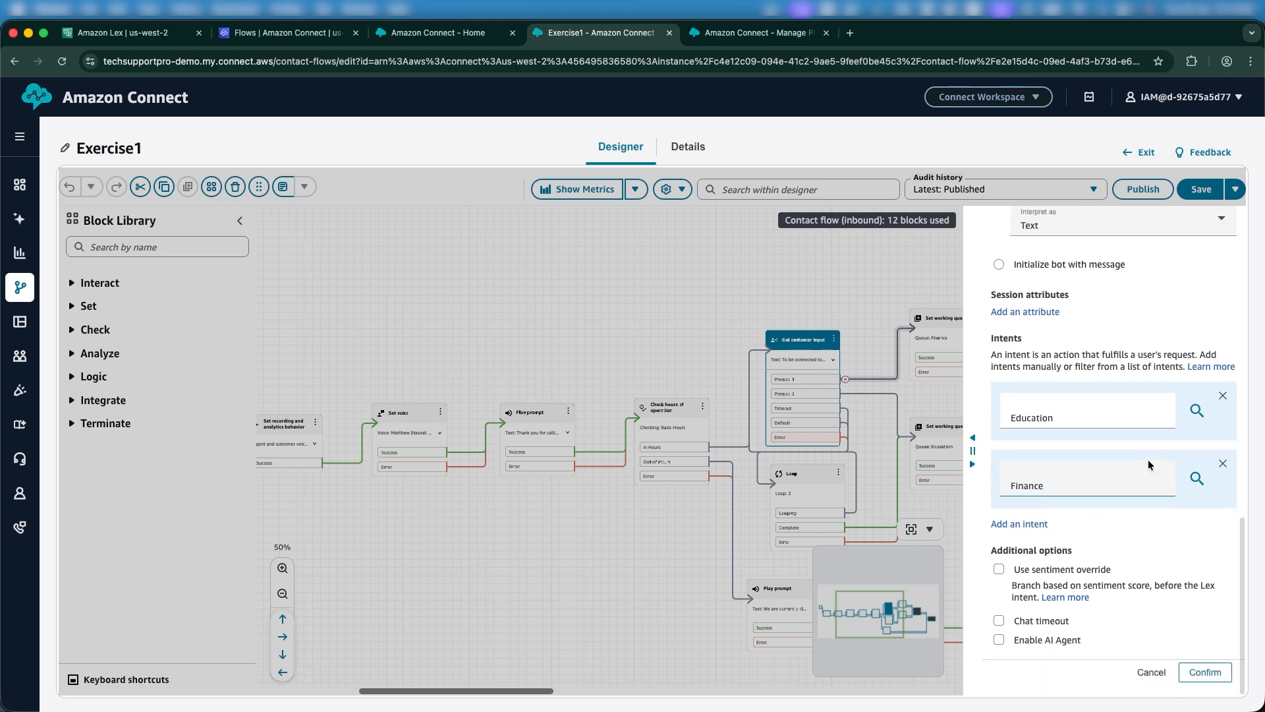
left_click(1217, 670)
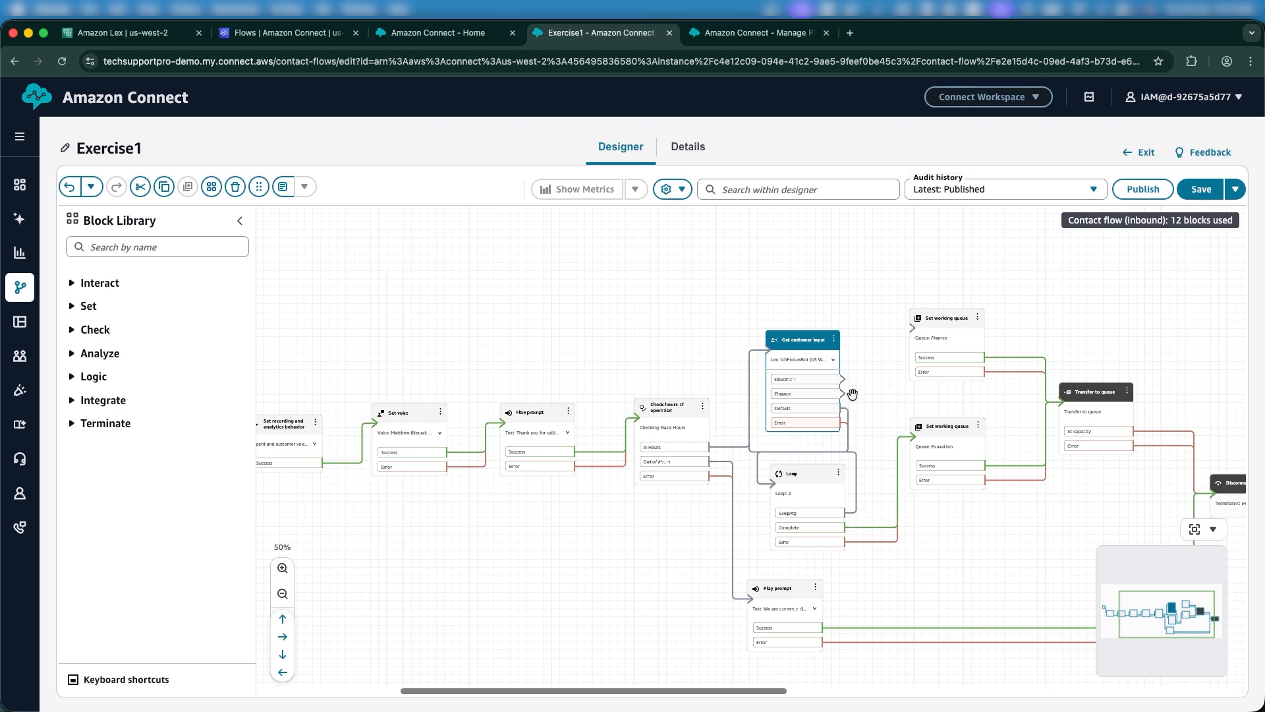
Connect the Education branch to the Education queue block and Finance to the Finance queue block.
left_click_drag(841, 381, 935, 438)
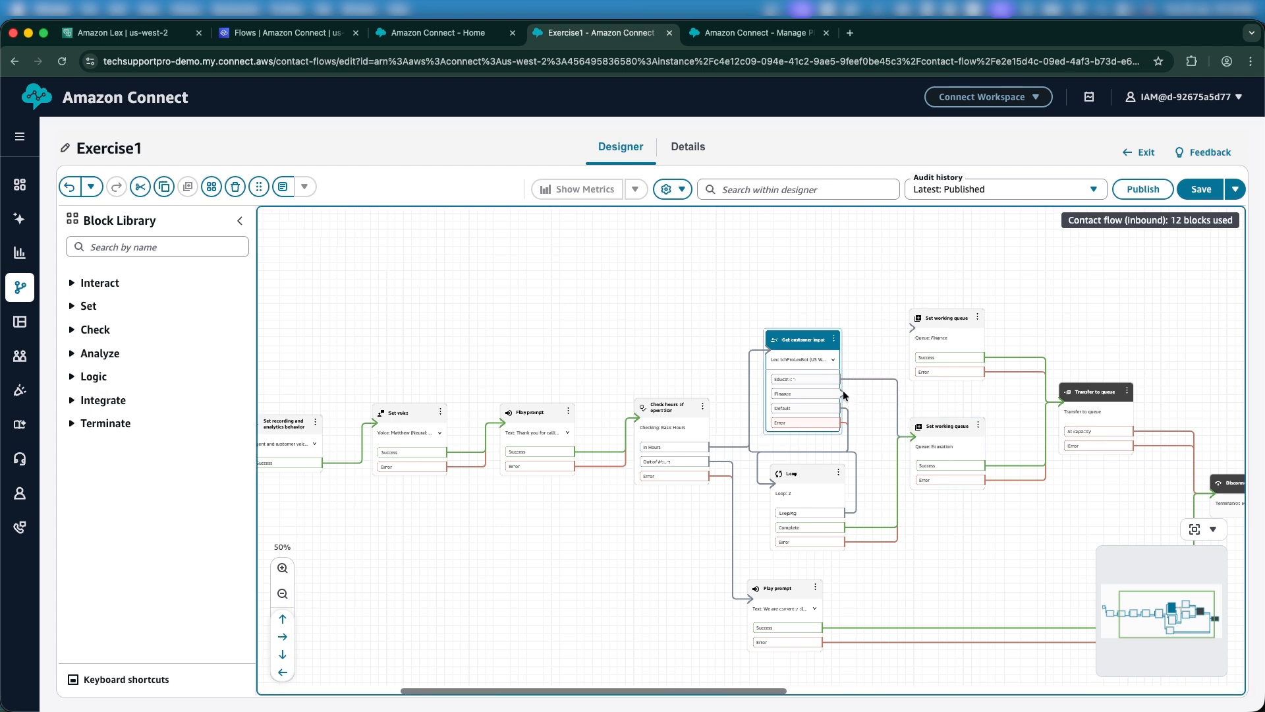
left_click_drag(842, 393, 920, 336)
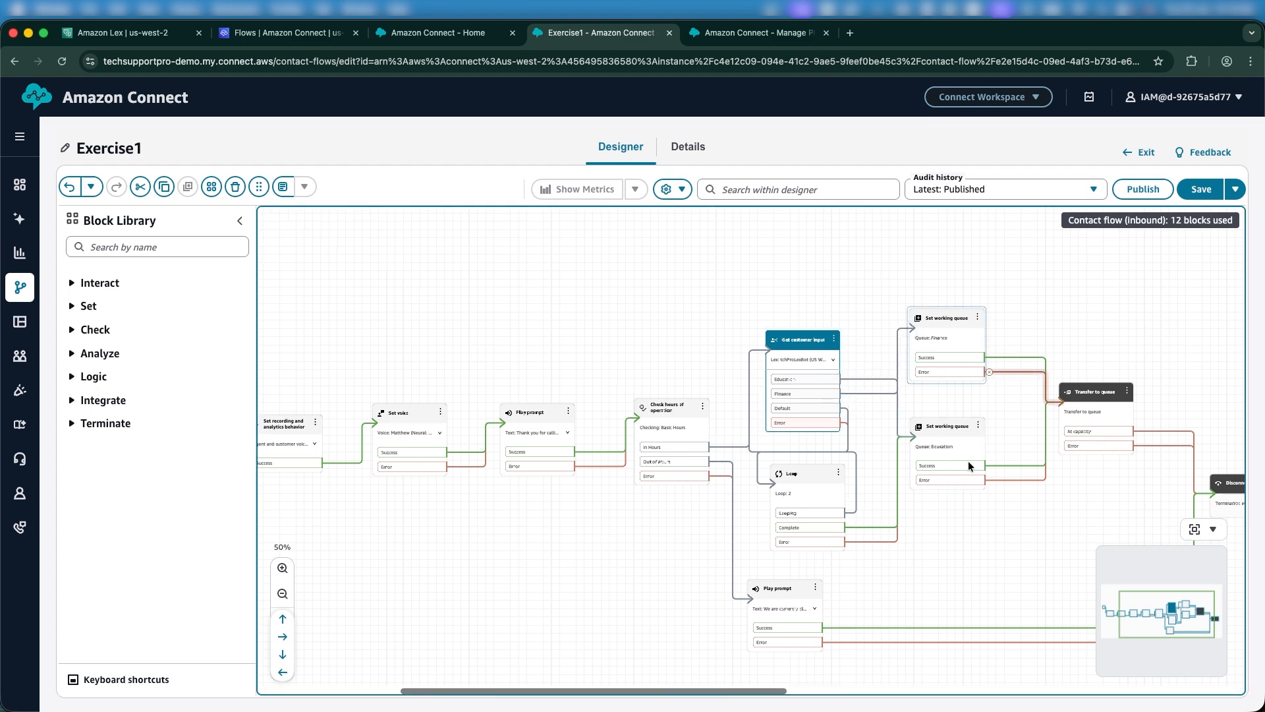
Publish the Exercise1 flow, confirming the publish dialog, then publish it a second time.
left_click(1129, 200)
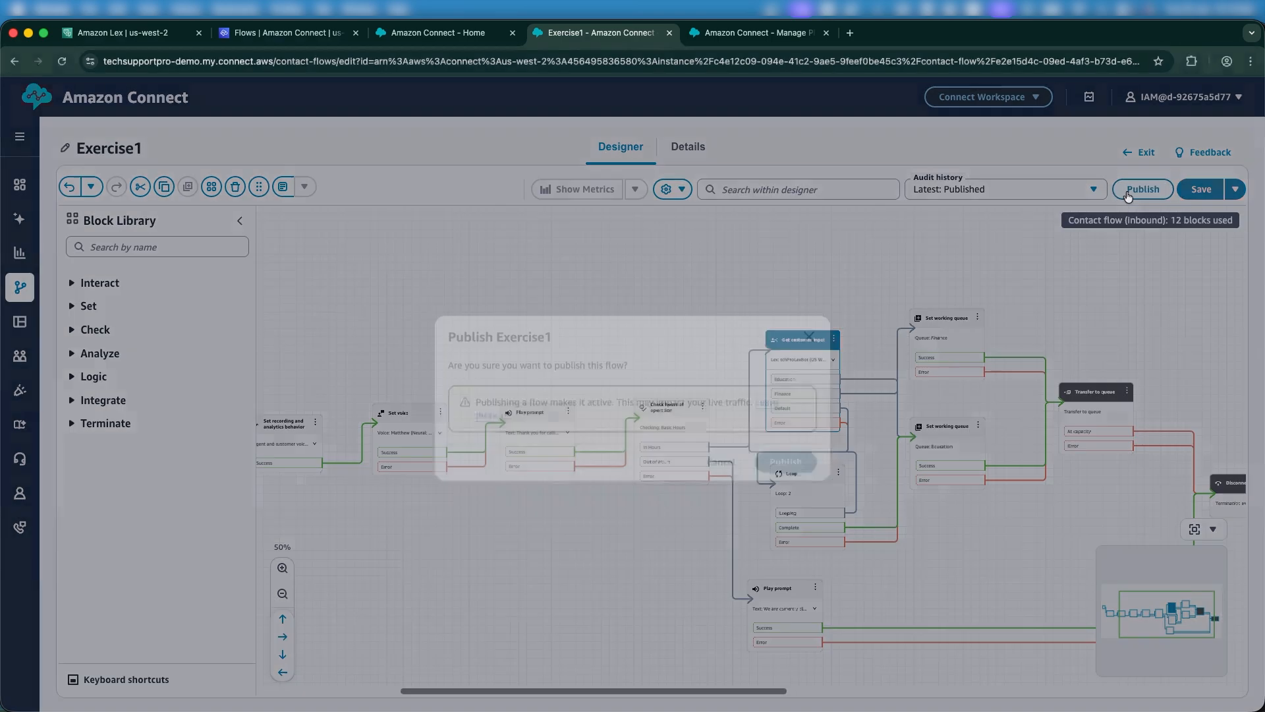
left_click(782, 459)
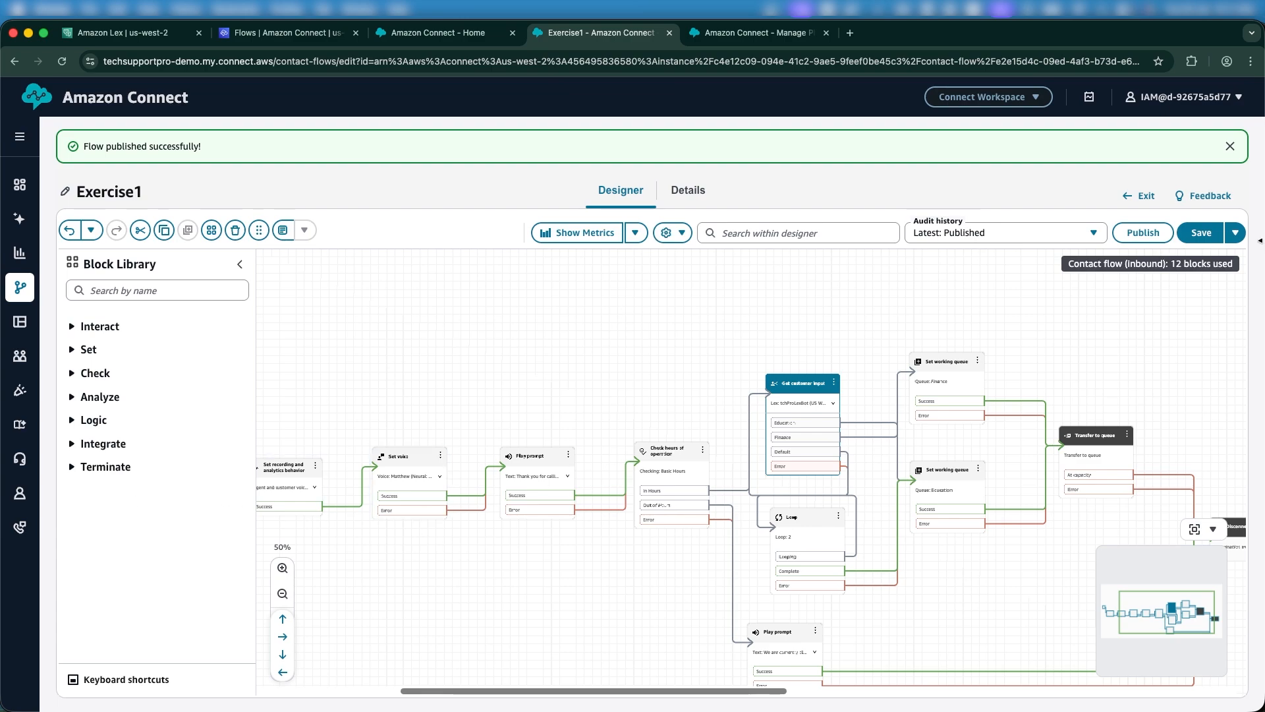
left_click(1142, 232)
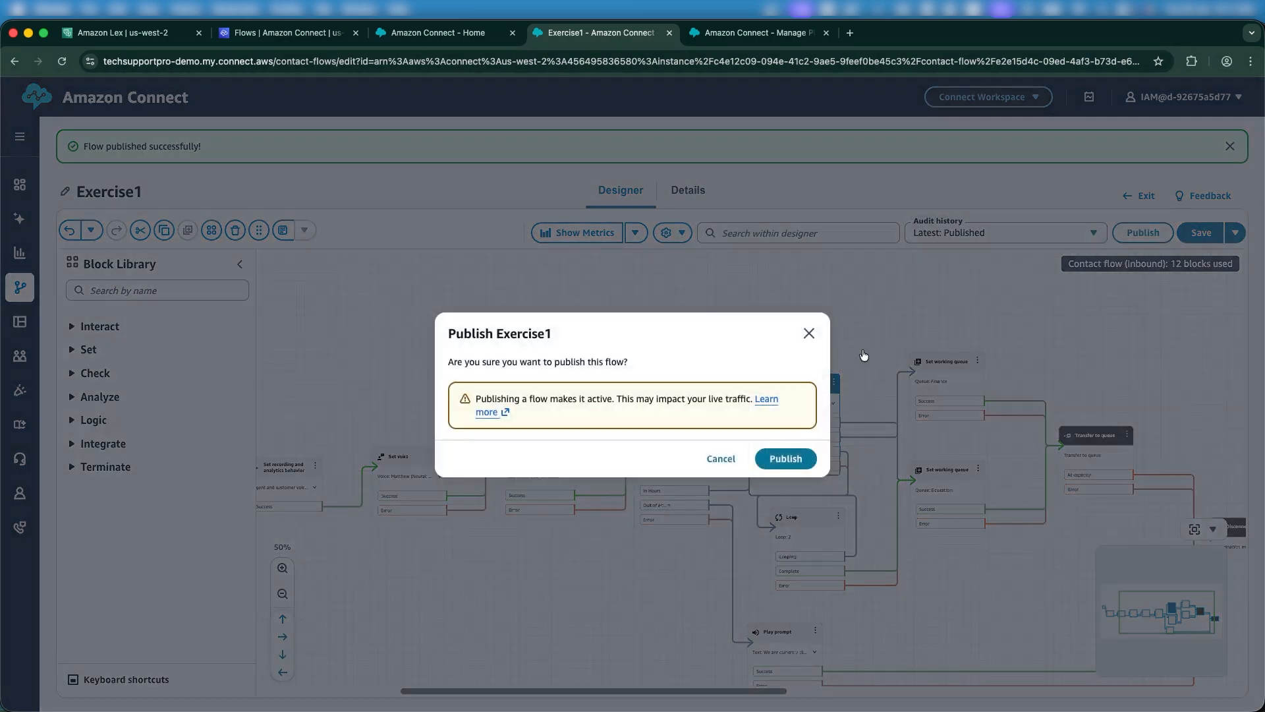
left_click(791, 459)
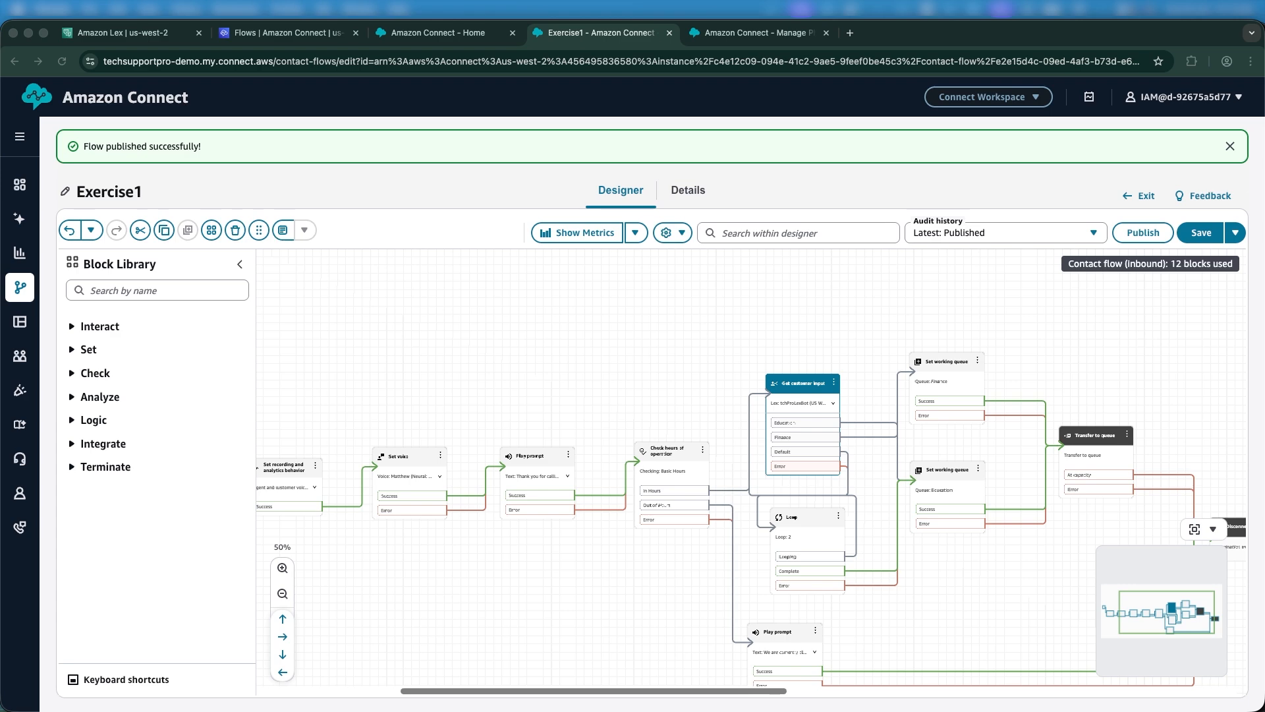
left_click(1023, 99)
left_click(1023, 99)
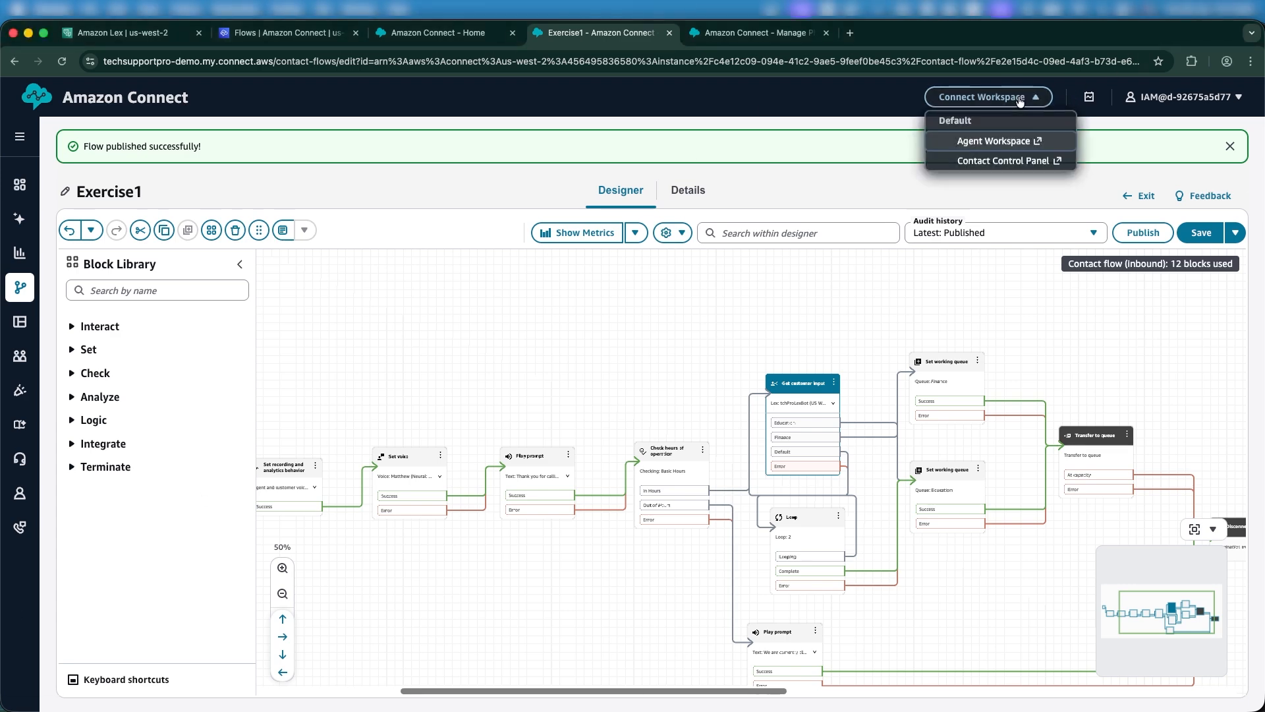
left_click(981, 143)
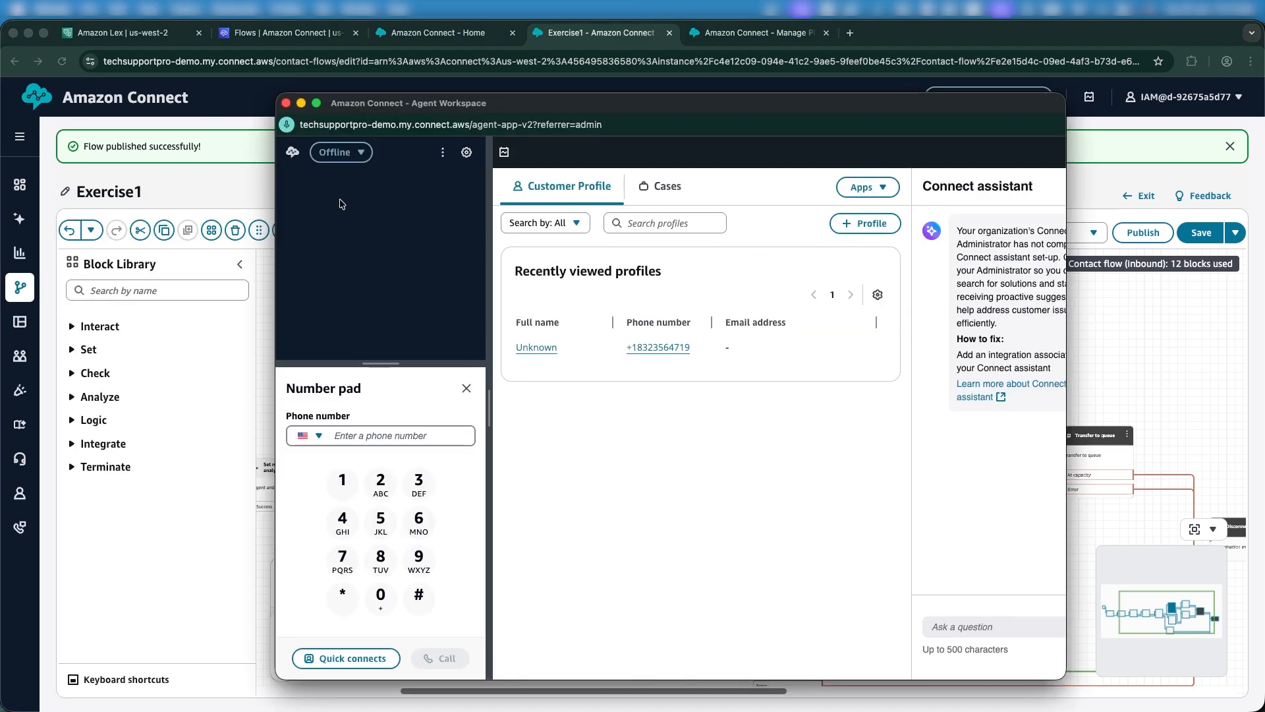
left_click(466, 389)
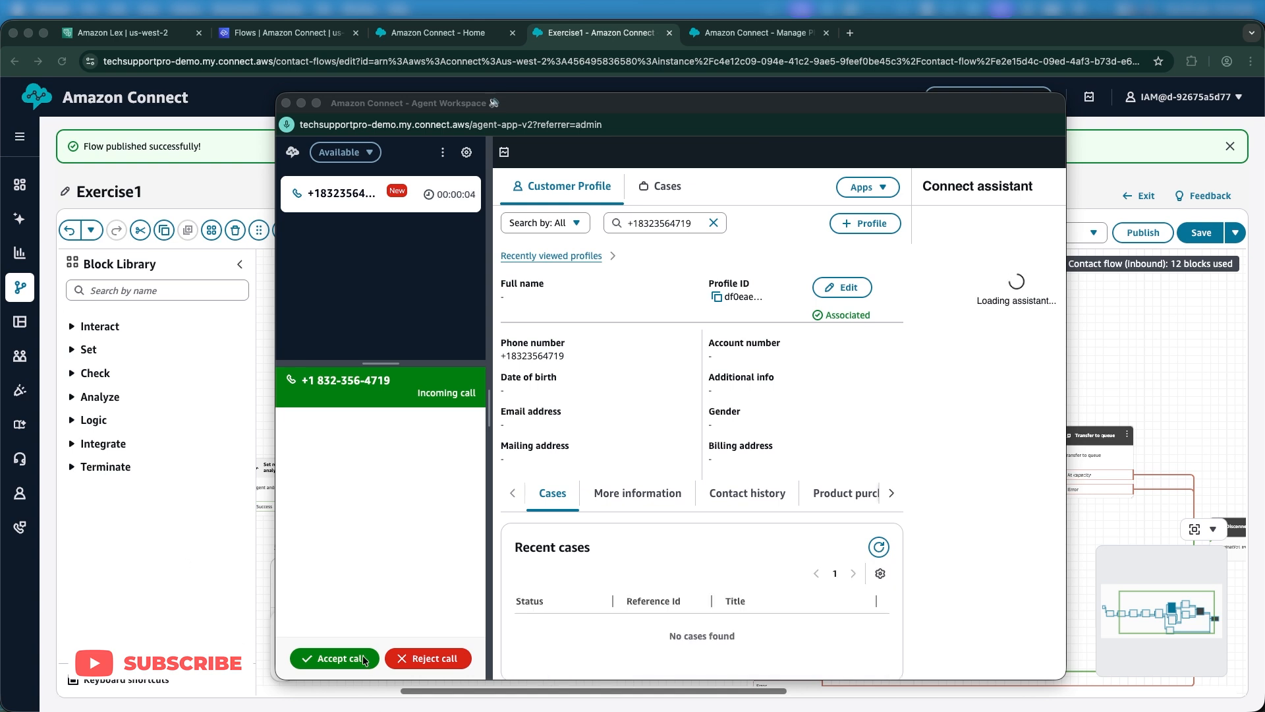
mouse_move(369, 708)
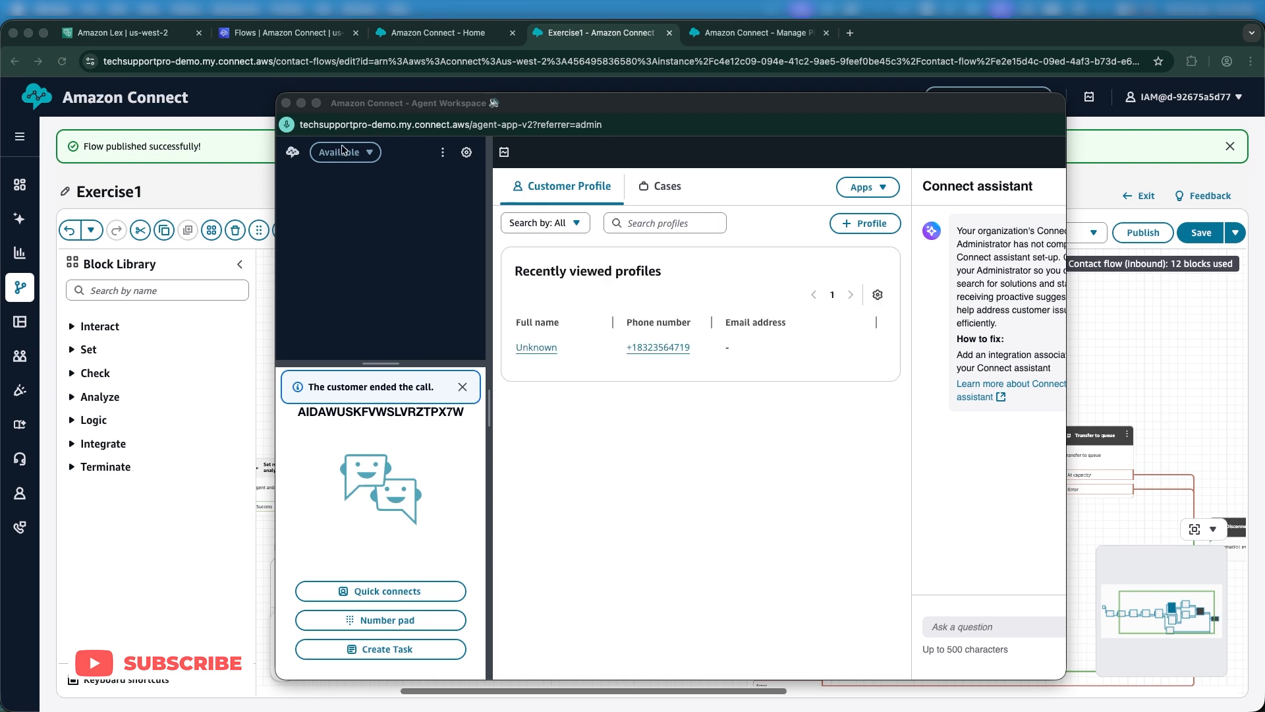
left_click(286, 104)
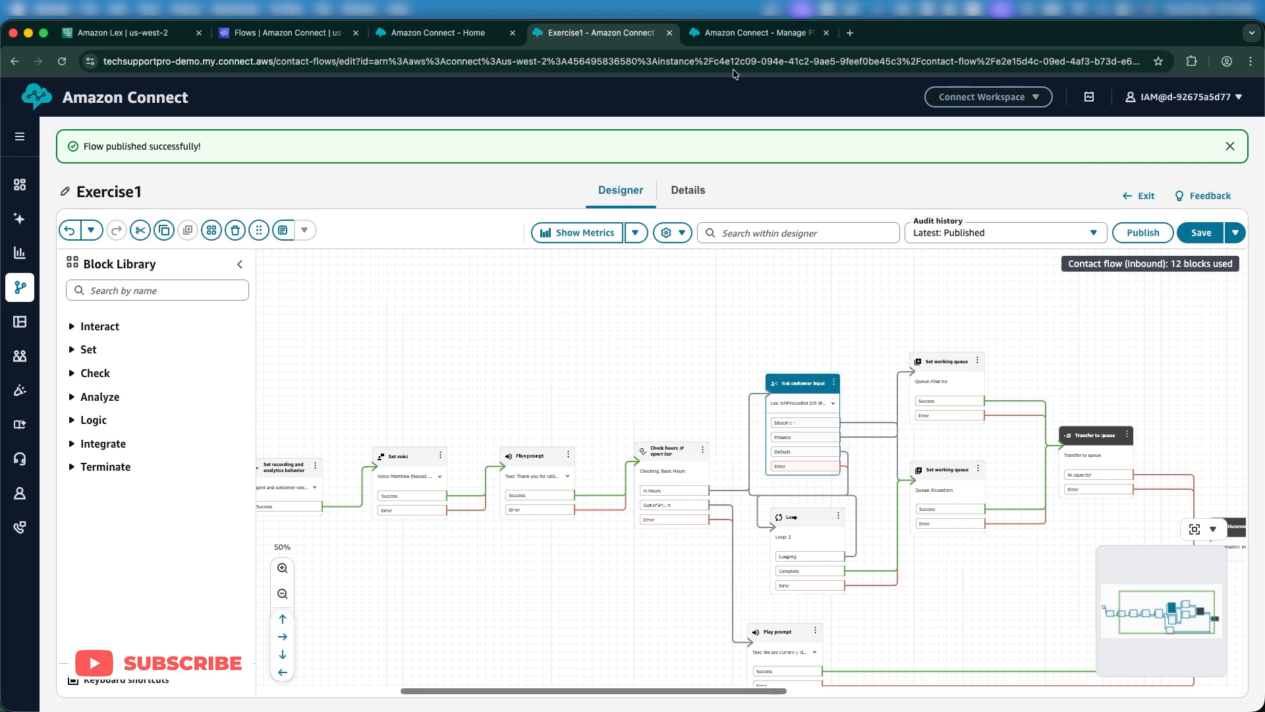
Review the Lex Finance intent's utterances and its required customerID AlphaNumeric slot details.
left_click(144, 35)
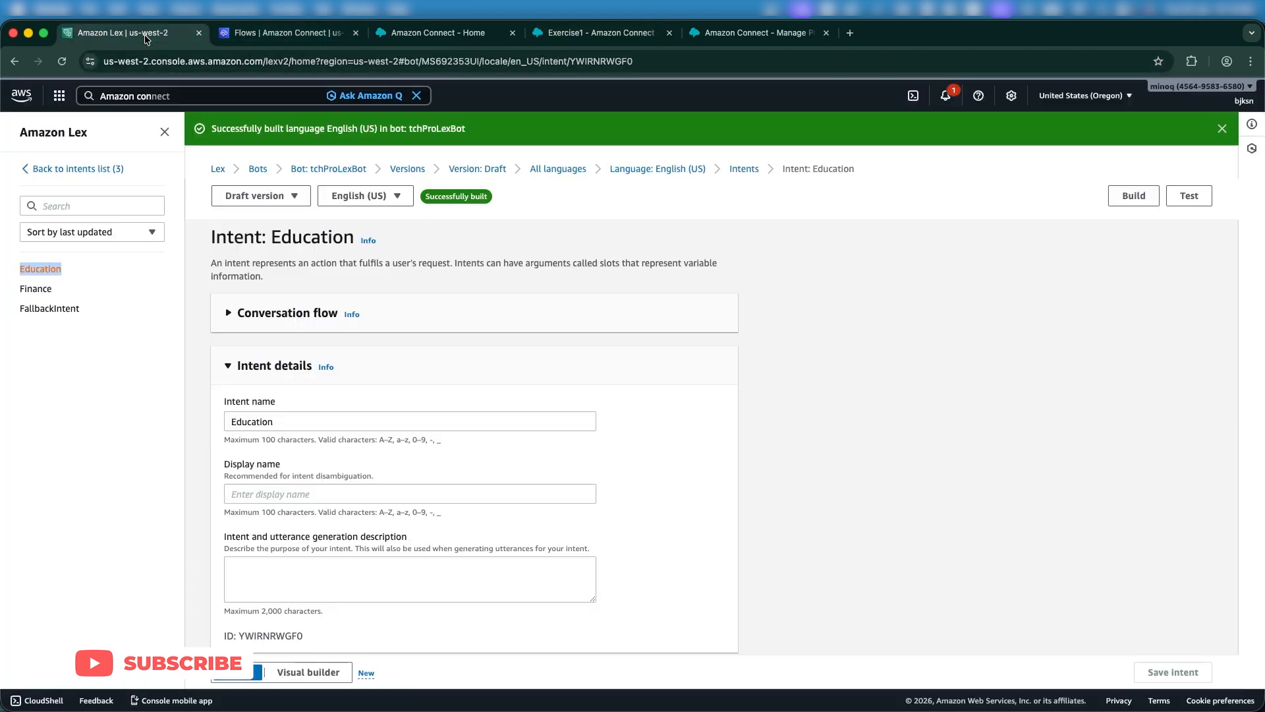
left_click(30, 288)
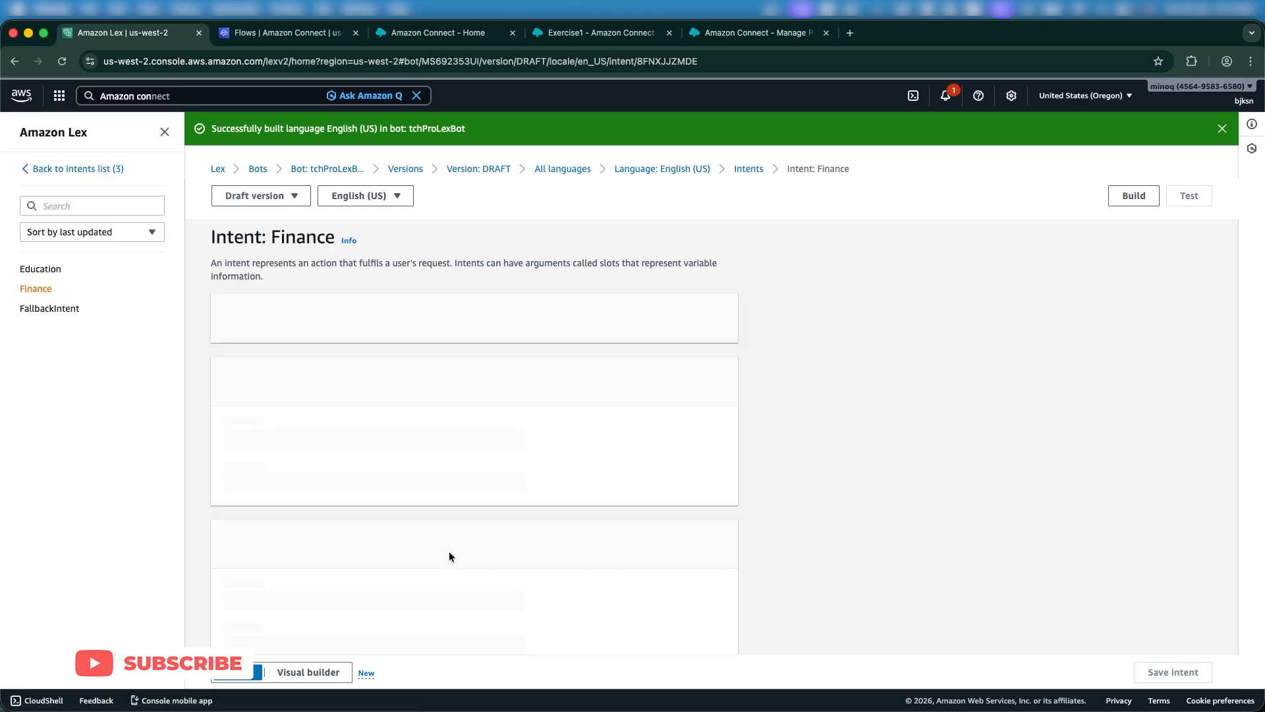
scroll(449, 557, "down", 5)
scroll(449, 551, "down", 15)
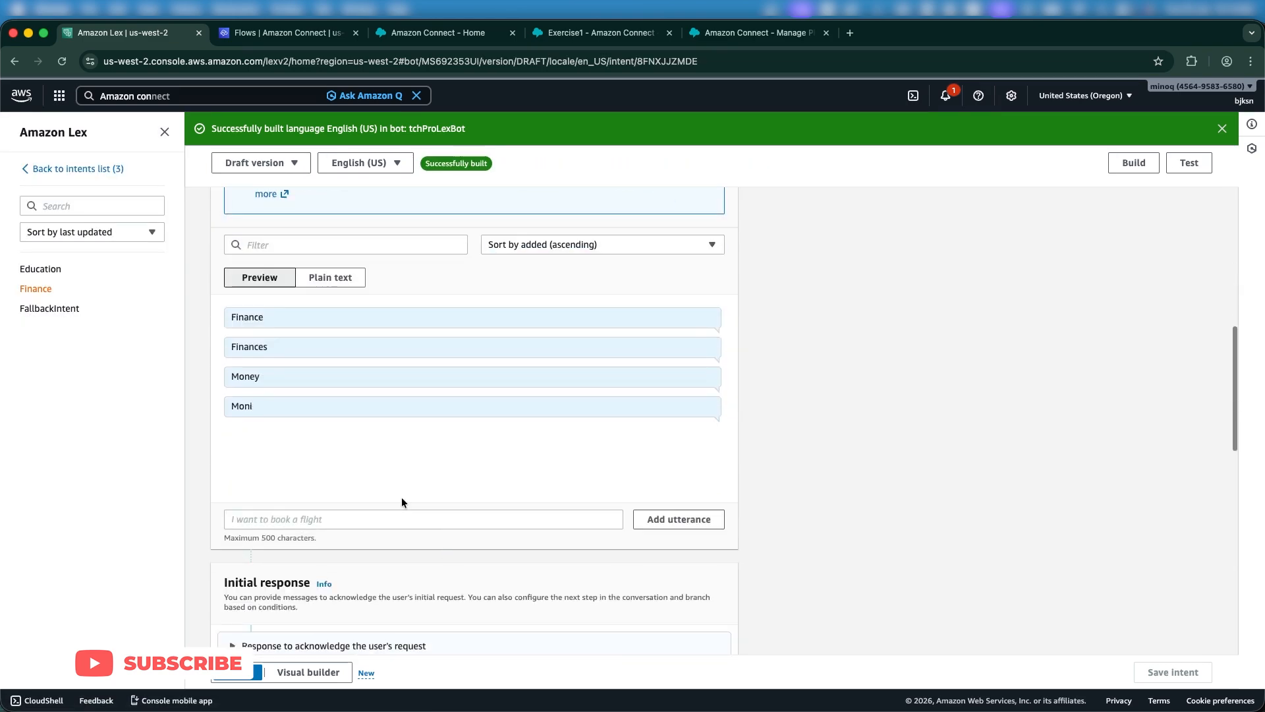
scroll(363, 437, "up", 15)
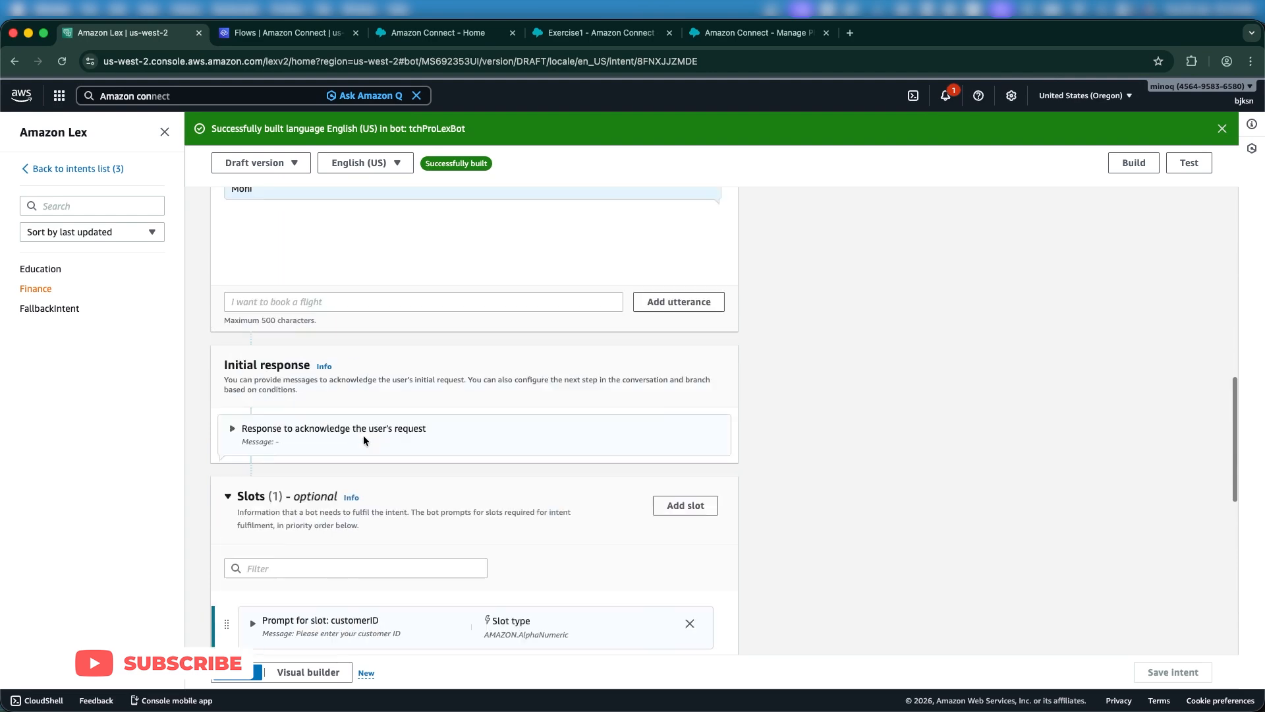
scroll(351, 393, "down", 10)
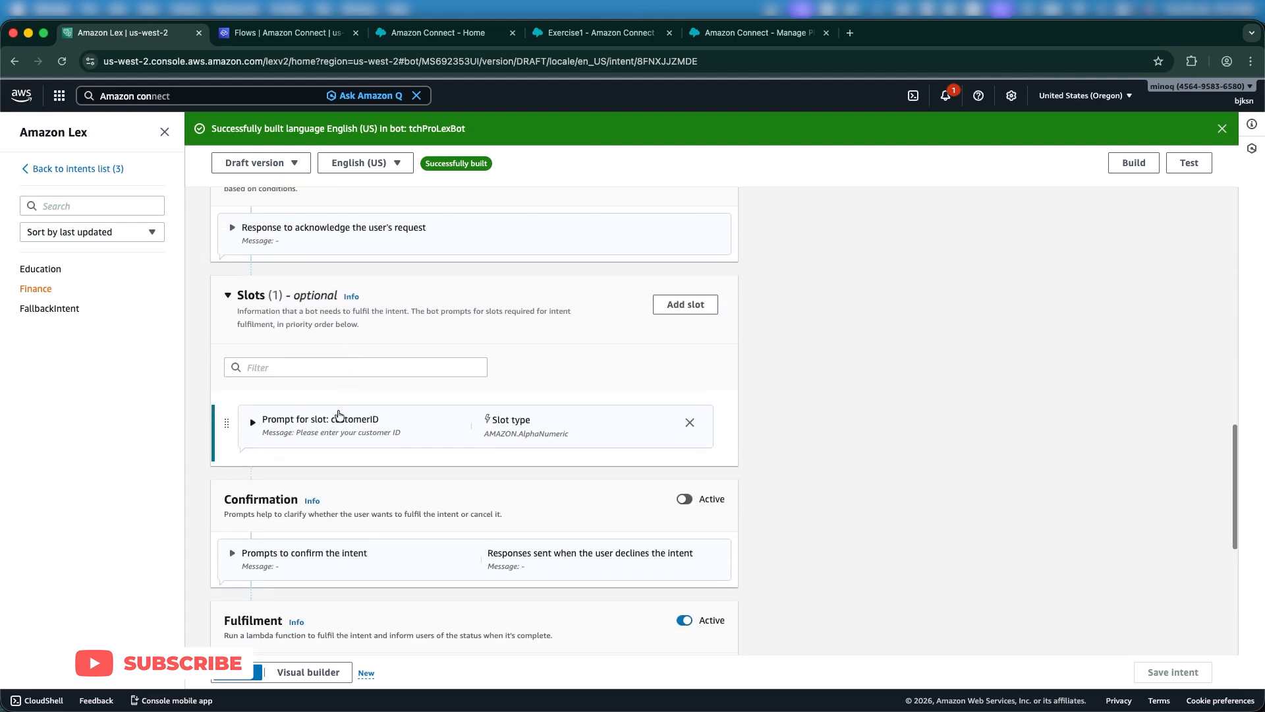
left_click(269, 422)
scroll(283, 454, "down", 2)
scroll(290, 527, "down", 5)
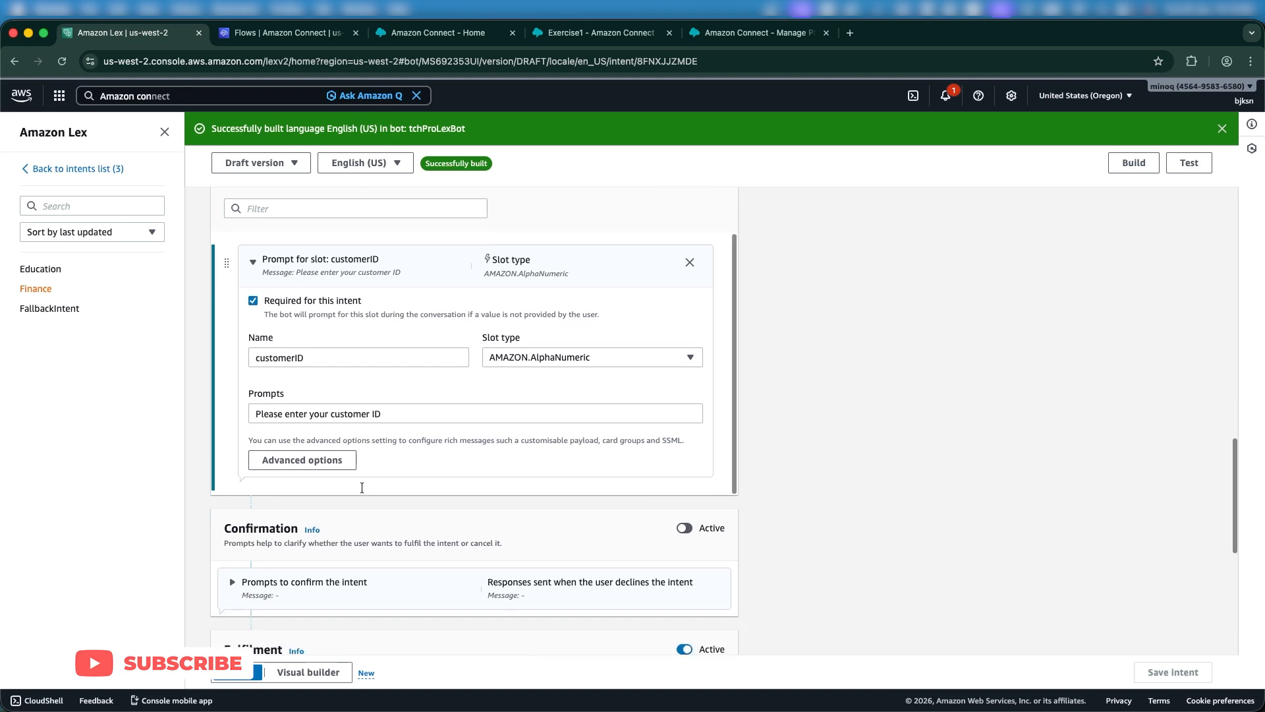
scroll(283, 555, "down", 1)
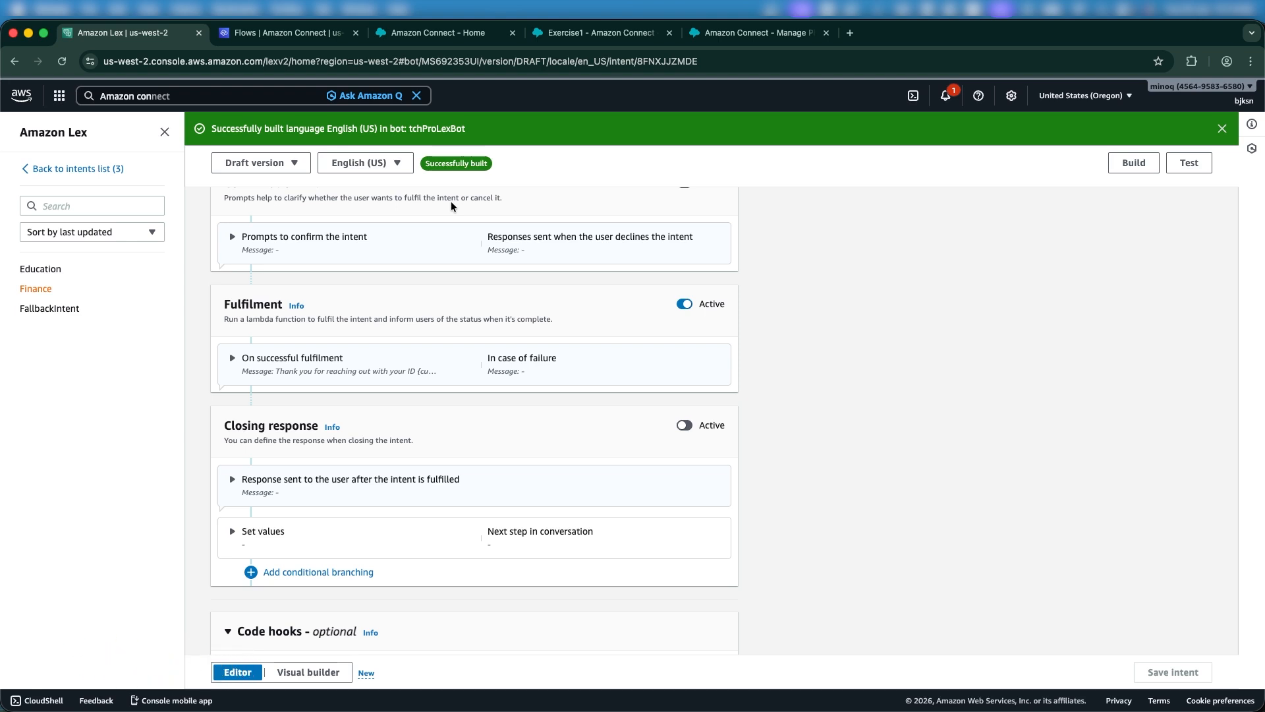
Pan around the Exercise1 flow's Finance and Education branches and select the Loop block's Error connector.
left_click(628, 33)
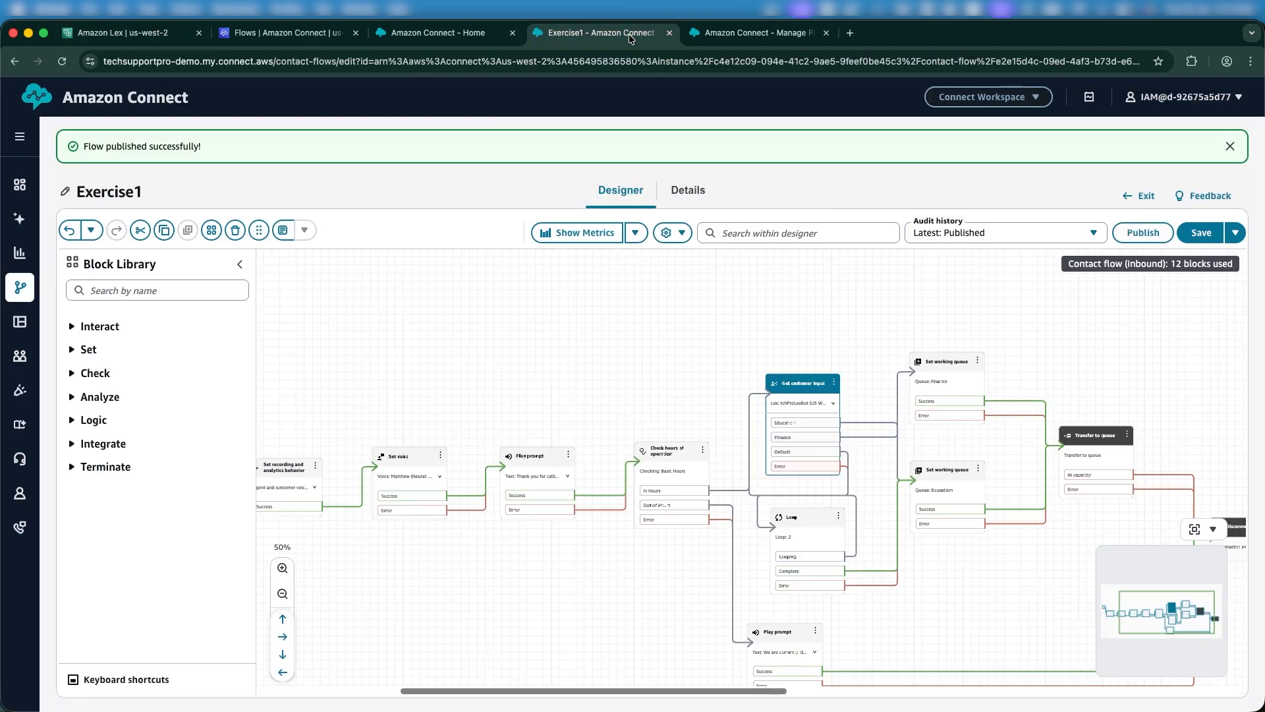
left_click_drag(653, 394, 572, 361)
left_click_drag(849, 584, 850, 535)
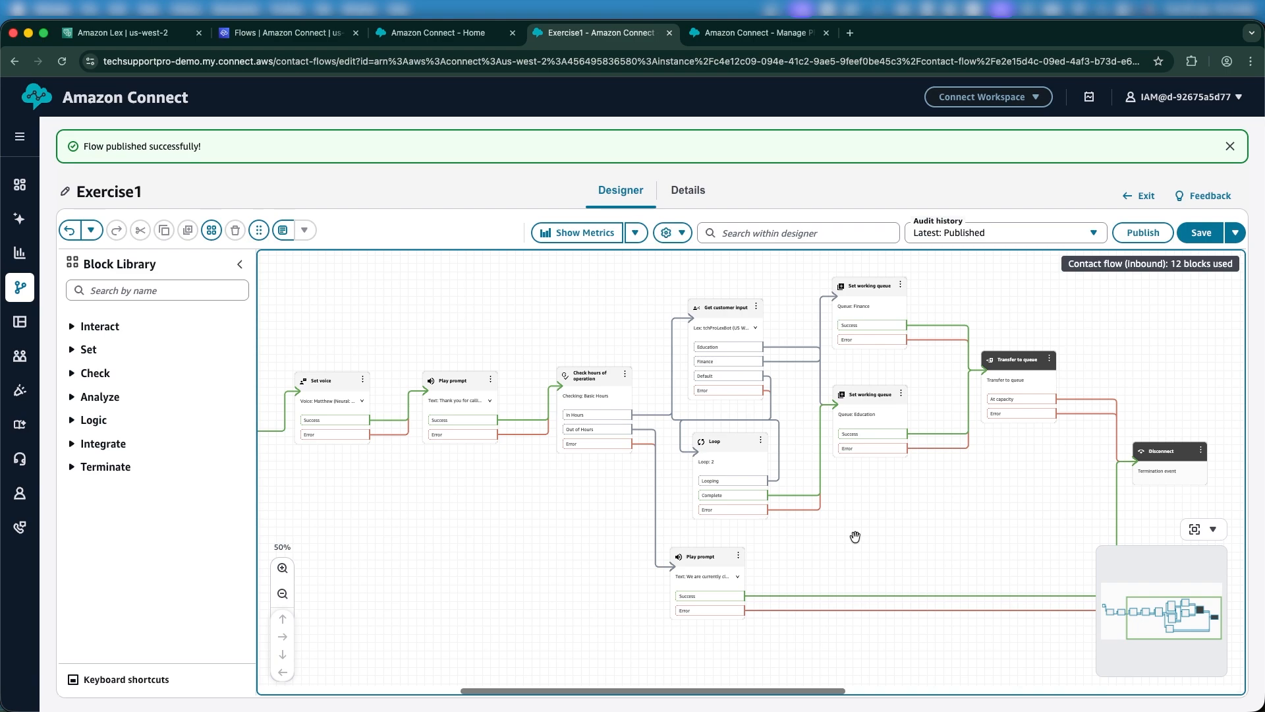
left_click_drag(855, 536, 980, 598)
left_click(923, 573)
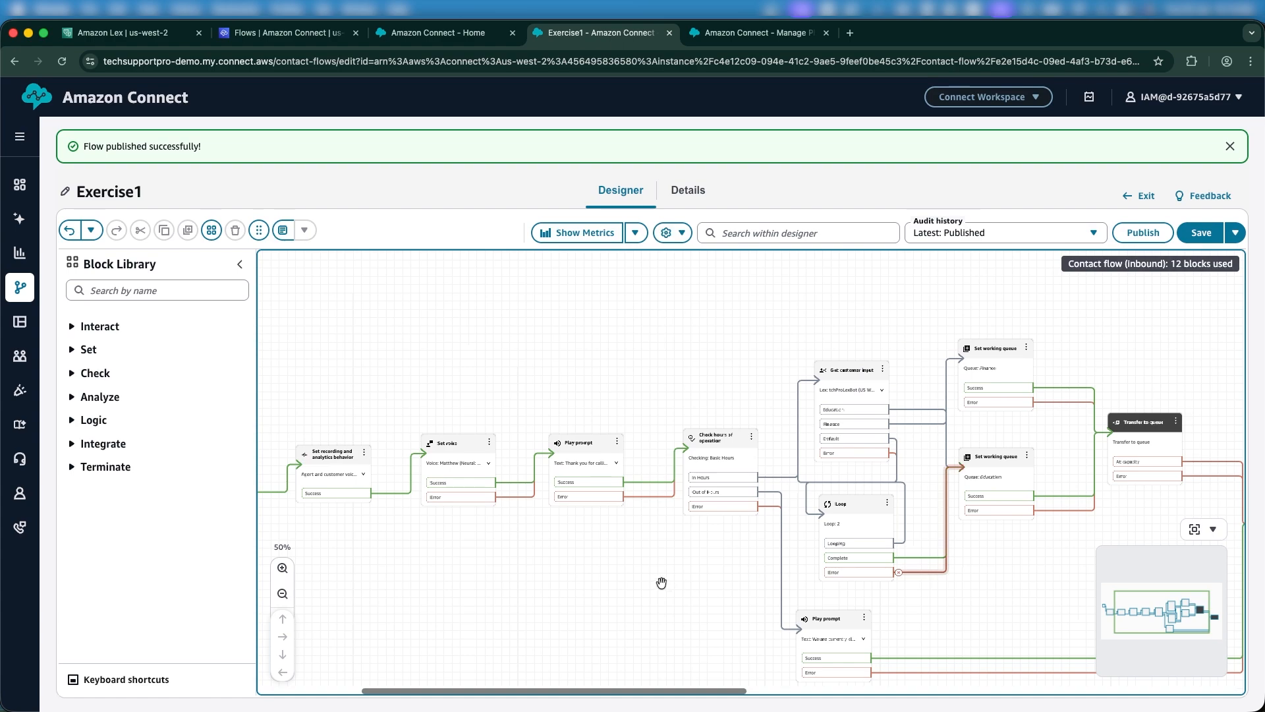